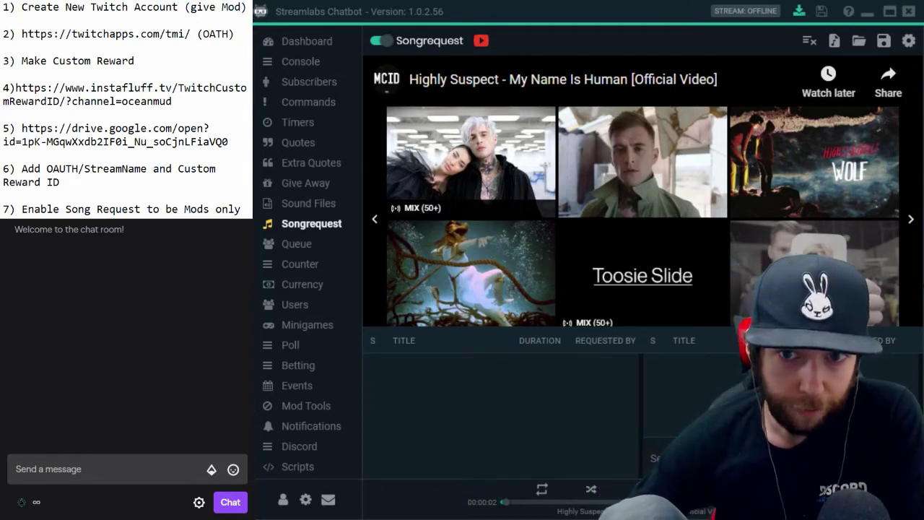
- Redeem Request A Song with 'flower in the waltz' to queue Tchaikovsky - Waltz of the Flowers
{"action": "left_click", "coordinate": [22, 502]}
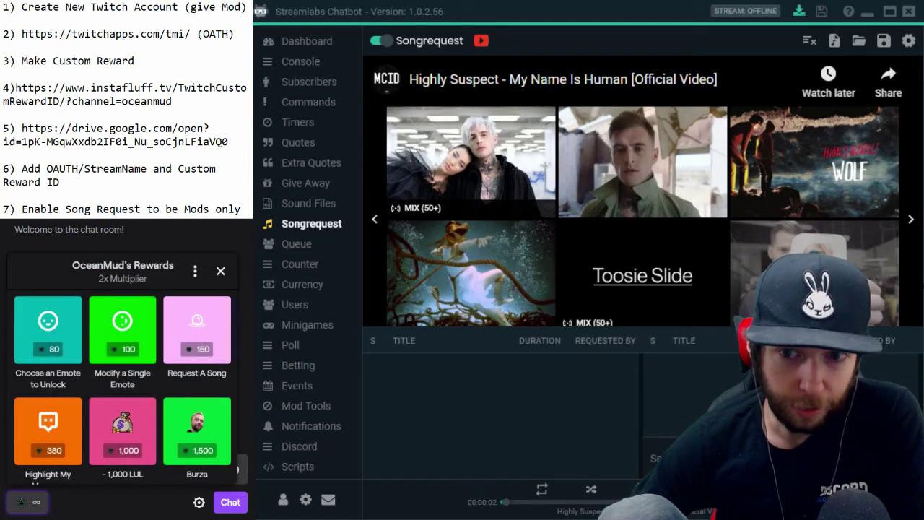
{"action": "left_click", "coordinate": [193, 329]}
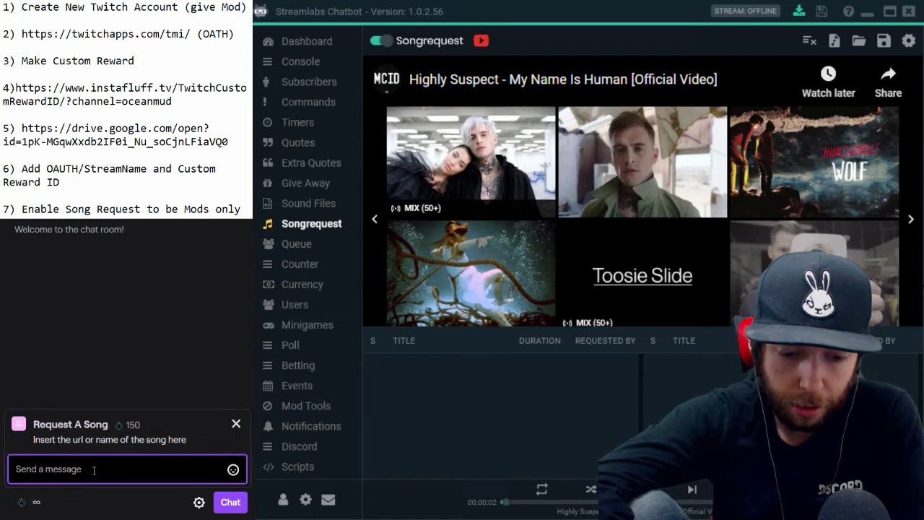
{"action": "type", "text": "flow"}
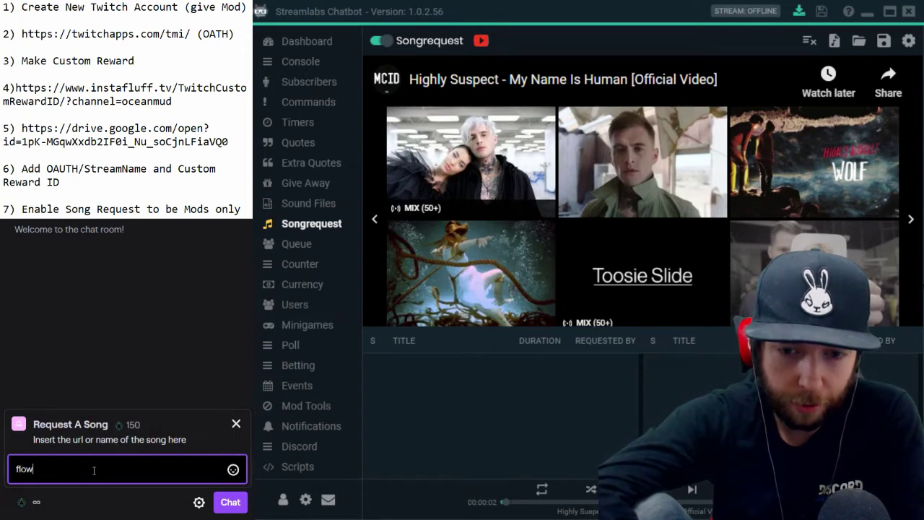
{"action": "type", "text": "er in the waltz"}
{"action": "key", "text": "Return"}
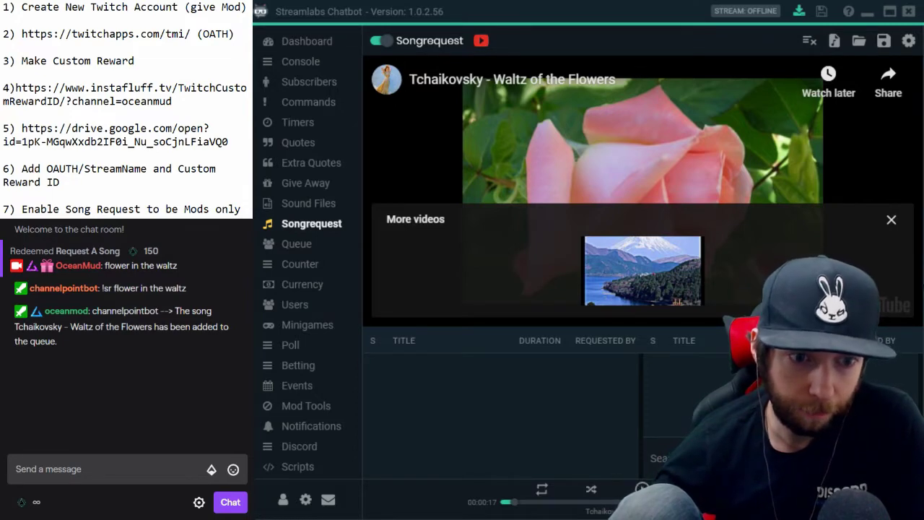
{"action": "key", "text": "alt+Tab"}
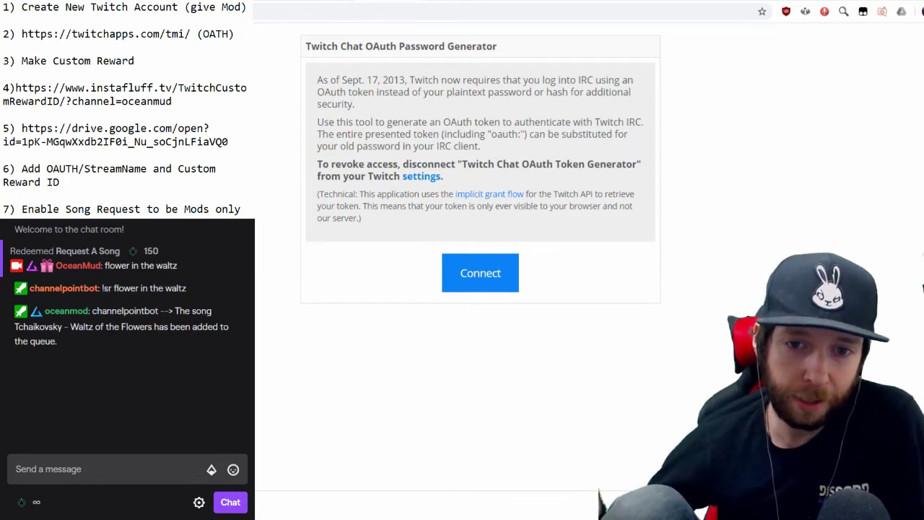
- Open the channel-points rewards popup in chat and its three-dot options menu
{"action": "left_click", "coordinate": [36, 502]}
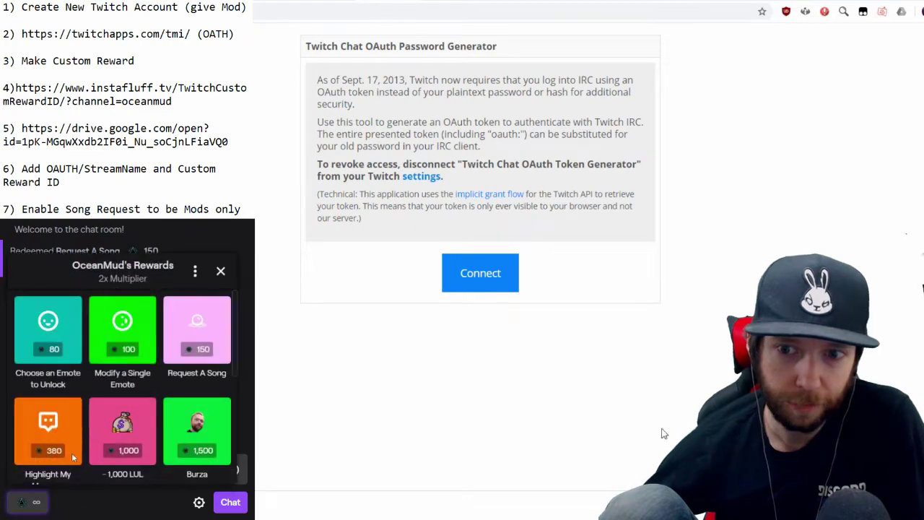
{"action": "left_click", "coordinate": [195, 271]}
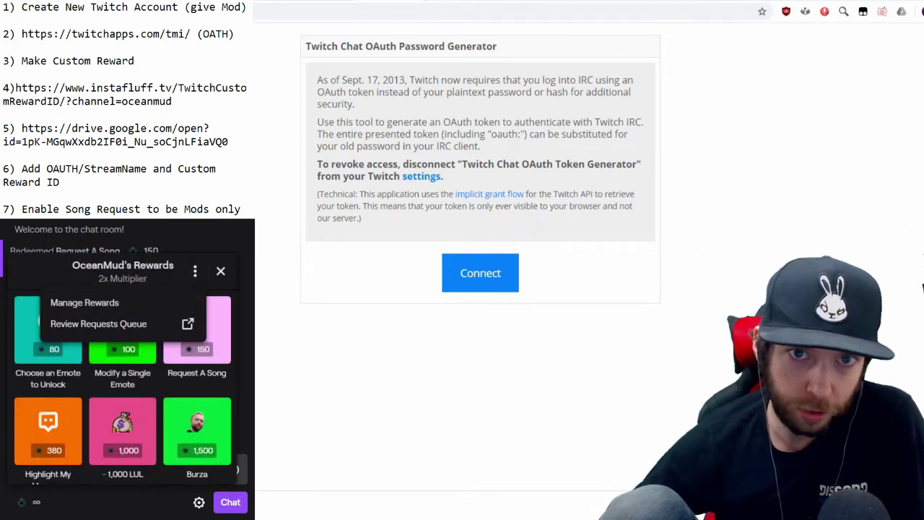
{"action": "key", "text": "ctrl+Tab"}
- Open the Request A Song reward editor and review its title and description
{"action": "scroll", "coordinate": [366, 237], "scroll_direction": "down", "scroll_amount": 7}
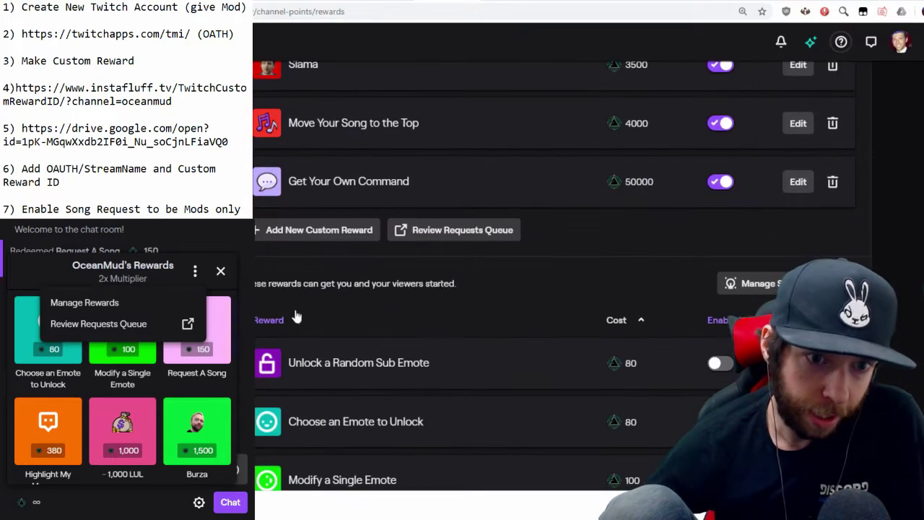
{"action": "scroll", "coordinate": [464, 220], "scroll_direction": "up", "scroll_amount": 5}
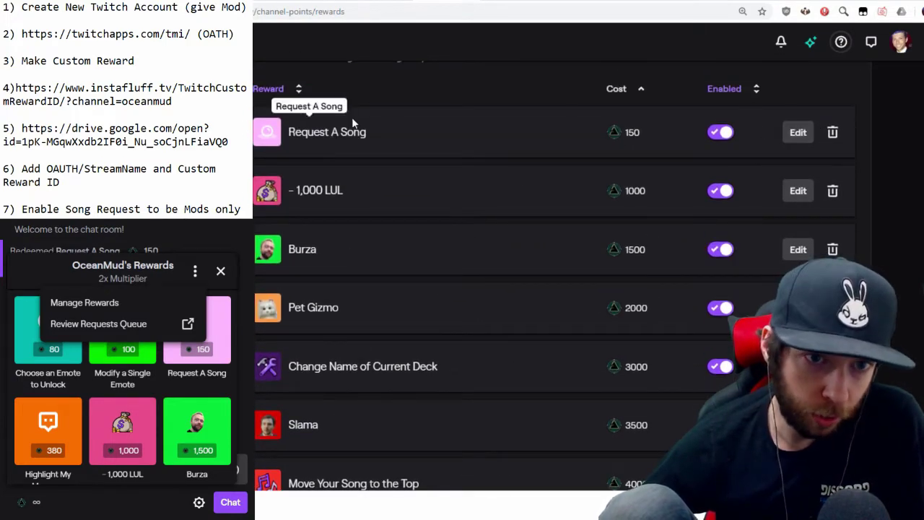
{"action": "left_click", "coordinate": [798, 132]}
{"action": "key", "text": "ctrl+a"}
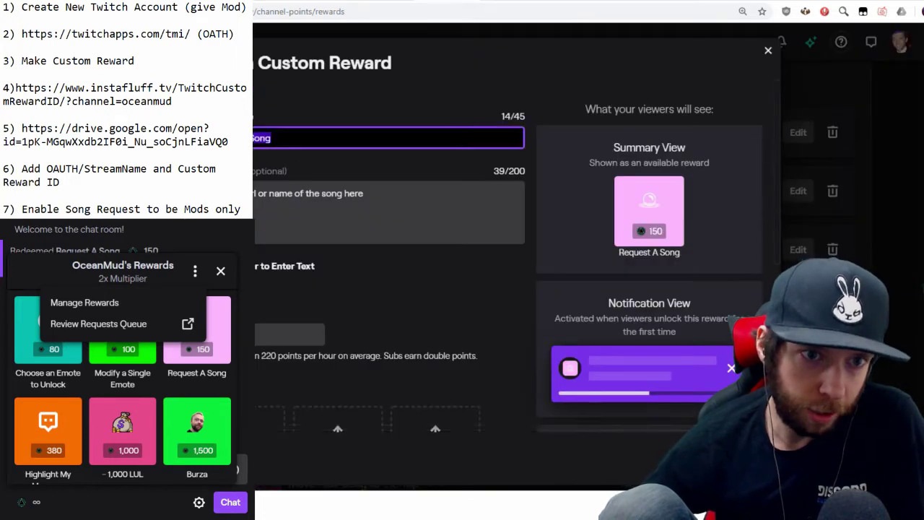
{"action": "left_click", "coordinate": [379, 195]}
{"action": "key", "text": "ctrl+a"}
- Check the Requests Queue setting, then close the reward editor without saving
{"action": "scroll", "coordinate": [390, 217], "scroll_direction": "down", "scroll_amount": 1}
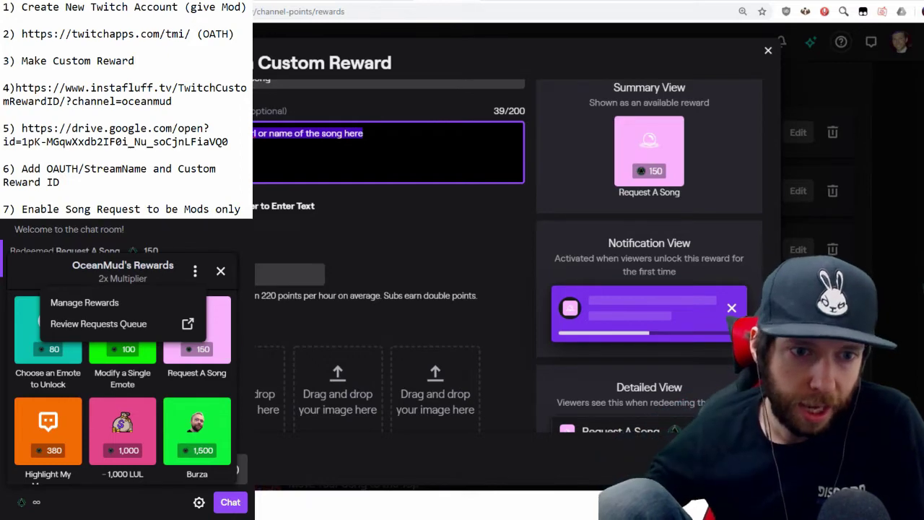
{"action": "scroll", "coordinate": [505, 253], "scroll_direction": "down", "scroll_amount": 2}
{"action": "scroll", "coordinate": [506, 252], "scroll_direction": "down", "scroll_amount": 3}
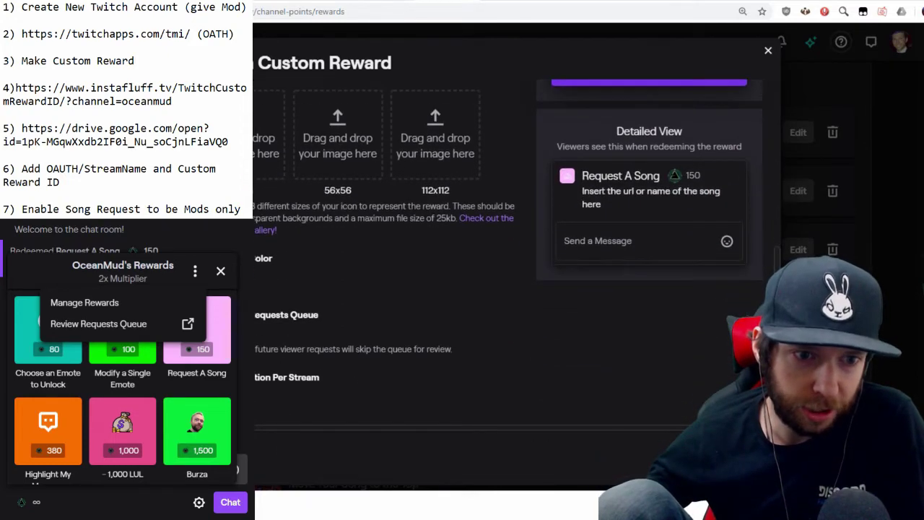
{"action": "triple_click", "coordinate": [354, 318]}
{"action": "left_click", "coordinate": [353, 317]}
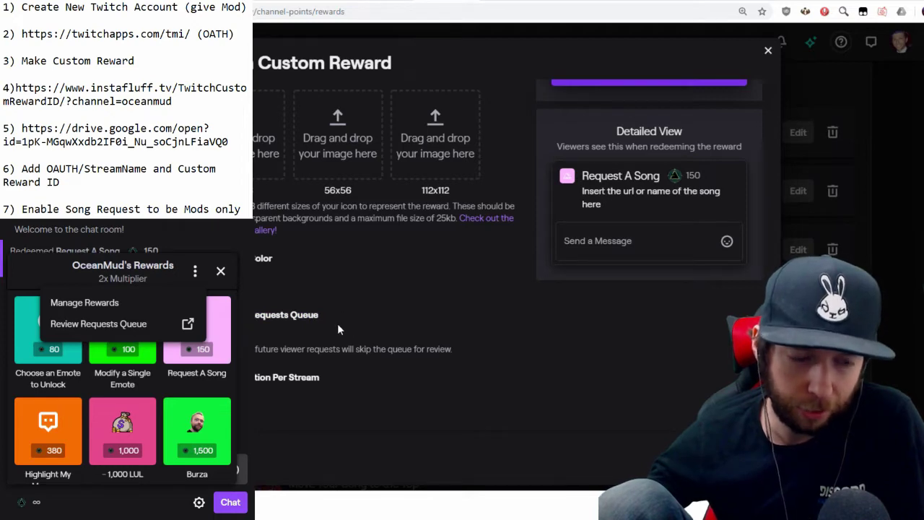
{"action": "scroll", "coordinate": [622, 317], "scroll_direction": "up", "scroll_amount": 4}
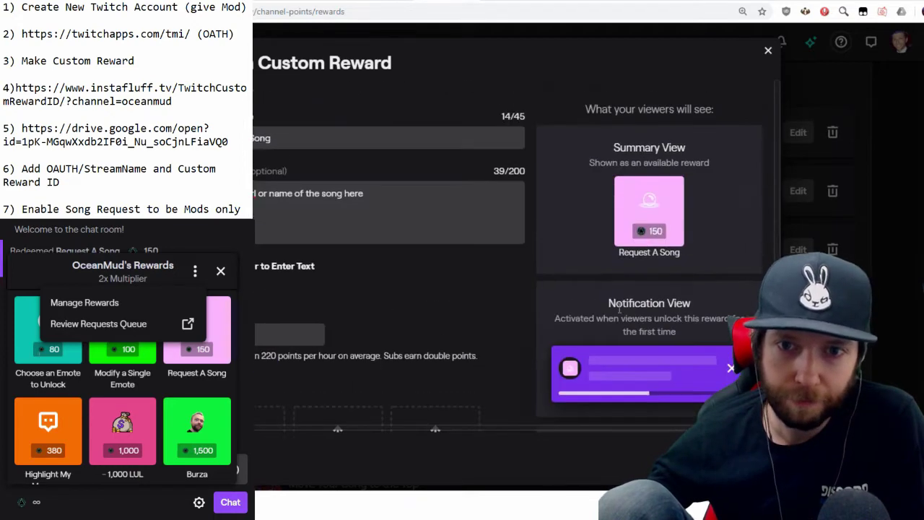
{"action": "left_click", "coordinate": [768, 50]}
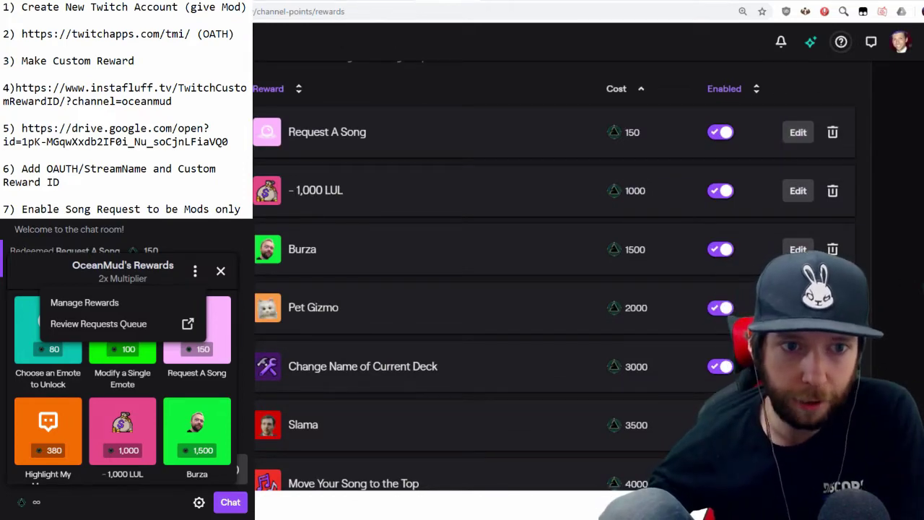
- Close and reopen the channel-points rewards panel in chat
{"action": "left_click", "coordinate": [220, 271]}
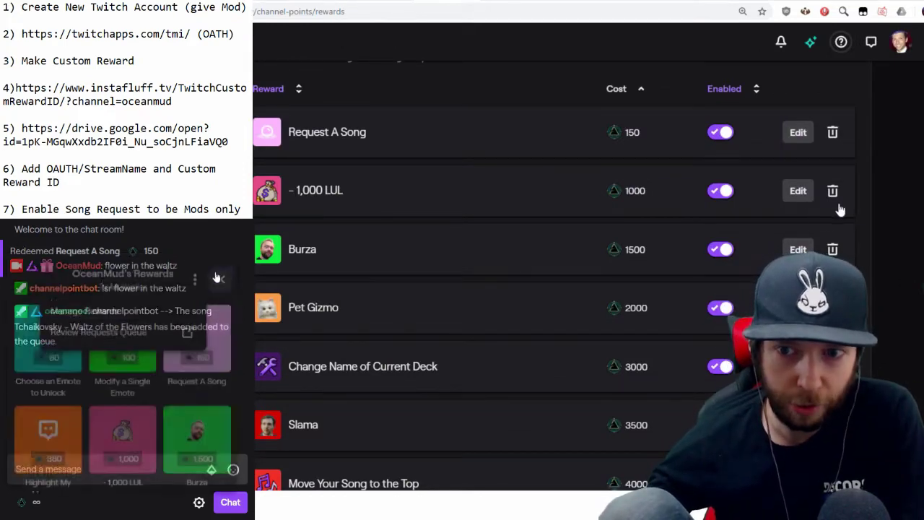
{"action": "left_click", "coordinate": [21, 502]}
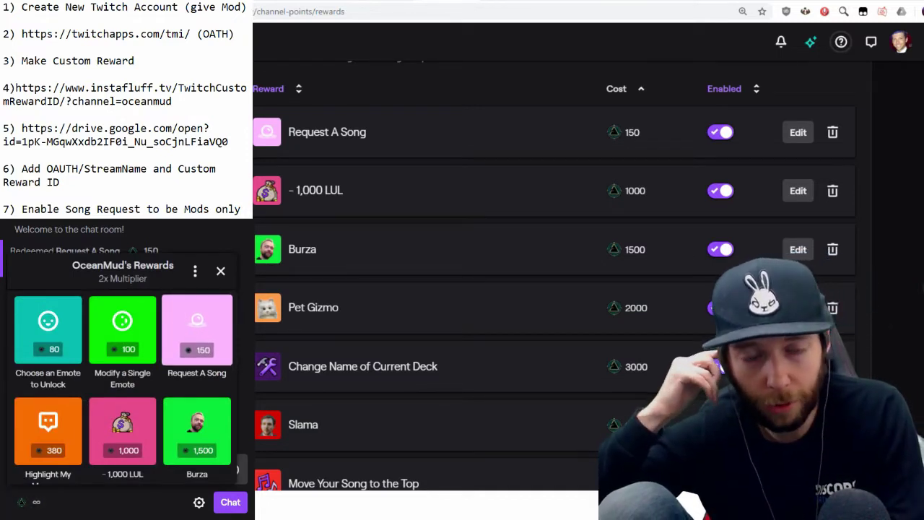
{"action": "left_click", "coordinate": [527, 2]}
- Clear the old reward ID and redeem Request A Song with 'jolene'
{"action": "left_click_drag", "start_coordinate": [464, 160], "coordinate": [275, 165]}
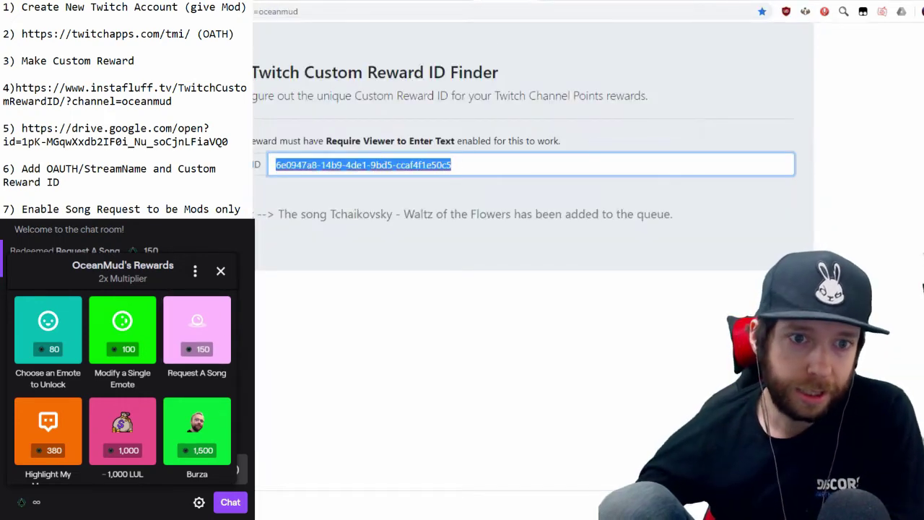
{"action": "key", "text": "ctrl+x"}
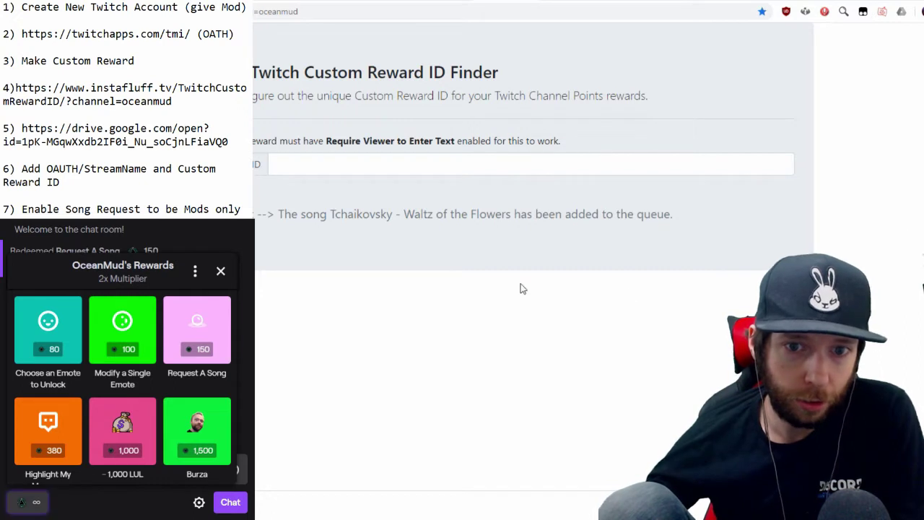
{"action": "left_click", "coordinate": [198, 330]}
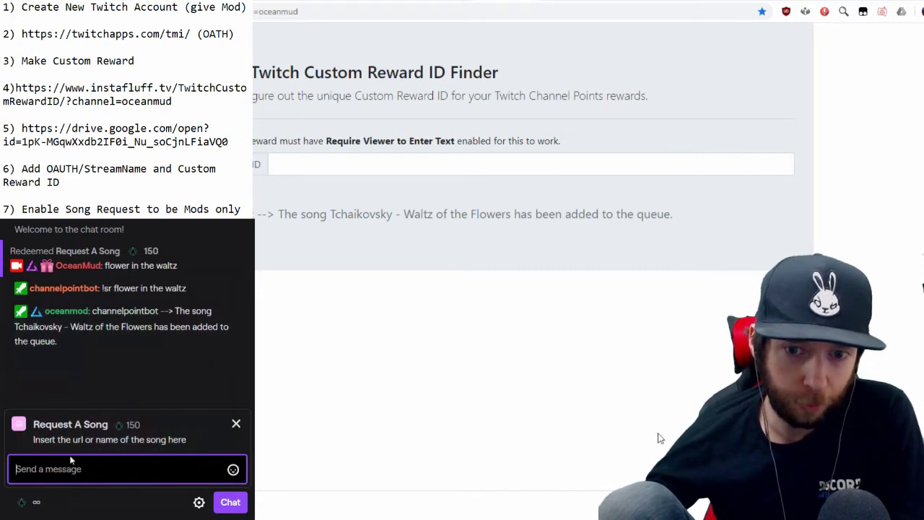
{"action": "type", "text": "jolene"}
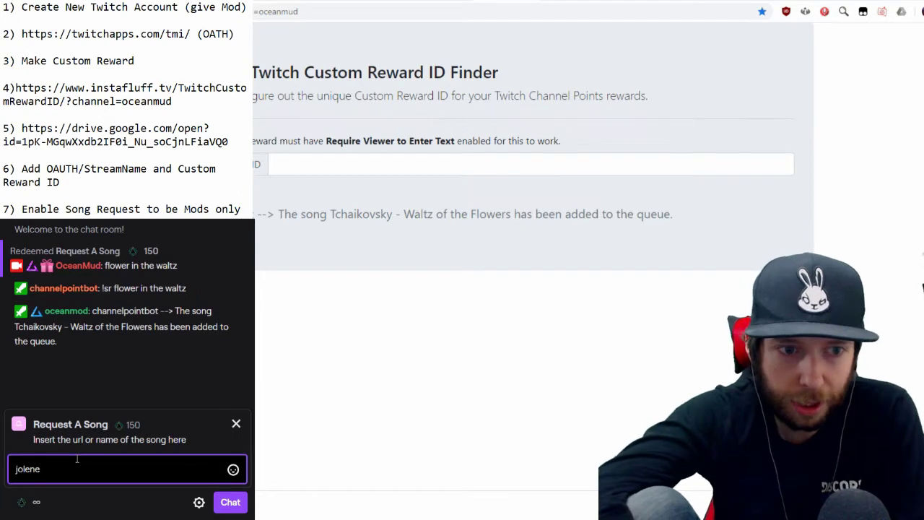
{"action": "key", "text": "Return"}
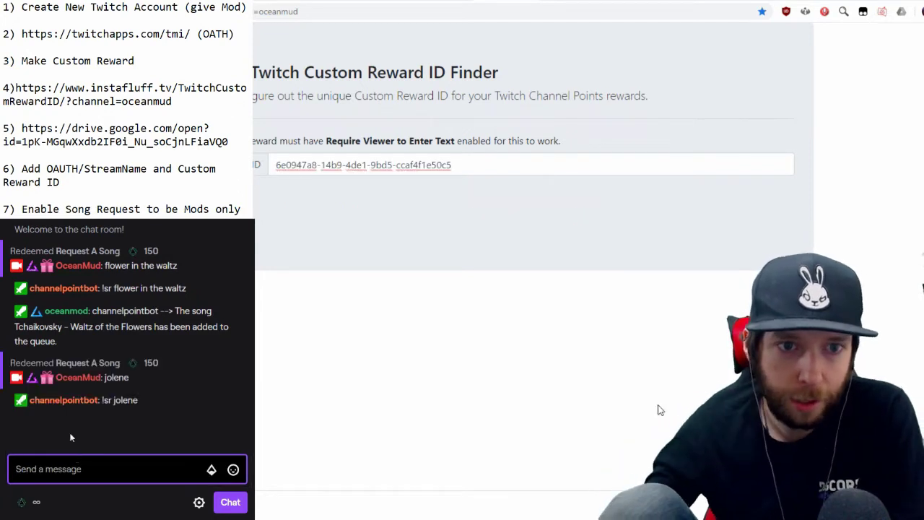
- Select and copy the newly detected Request A Song reward ID
{"action": "double_click", "coordinate": [266, 11]}
{"action": "left_click", "coordinate": [268, 11]}
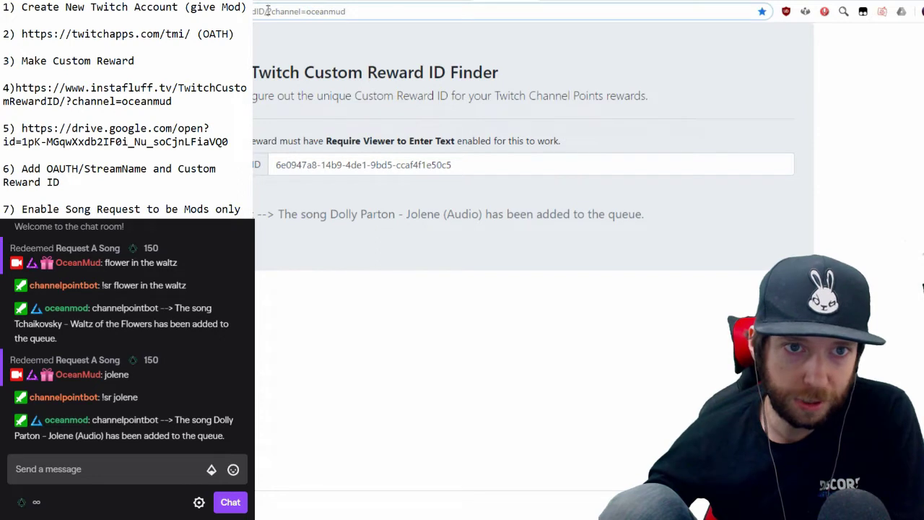
{"action": "left_click_drag", "start_coordinate": [268, 11], "coordinate": [356, 13]}
{"action": "left_click", "coordinate": [356, 13]}
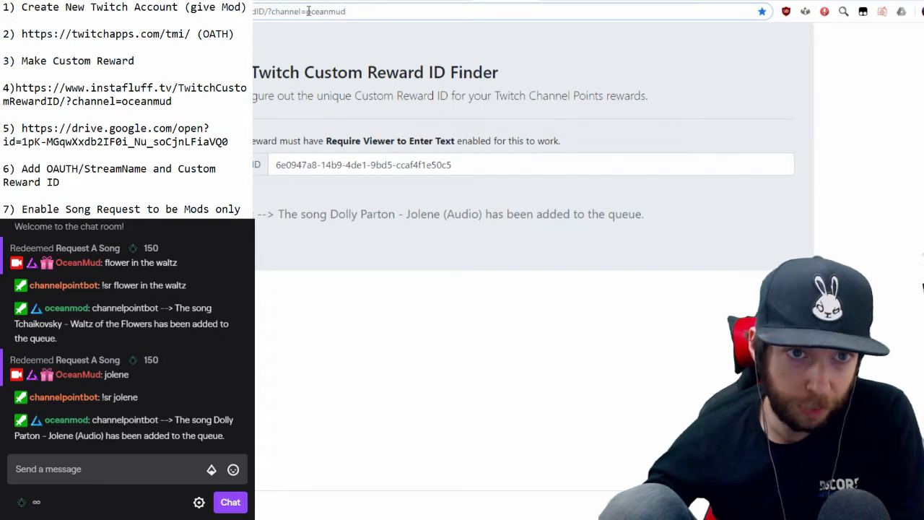
{"action": "double_click", "coordinate": [309, 12]}
{"action": "left_click_drag", "start_coordinate": [487, 173], "coordinate": [274, 166]}
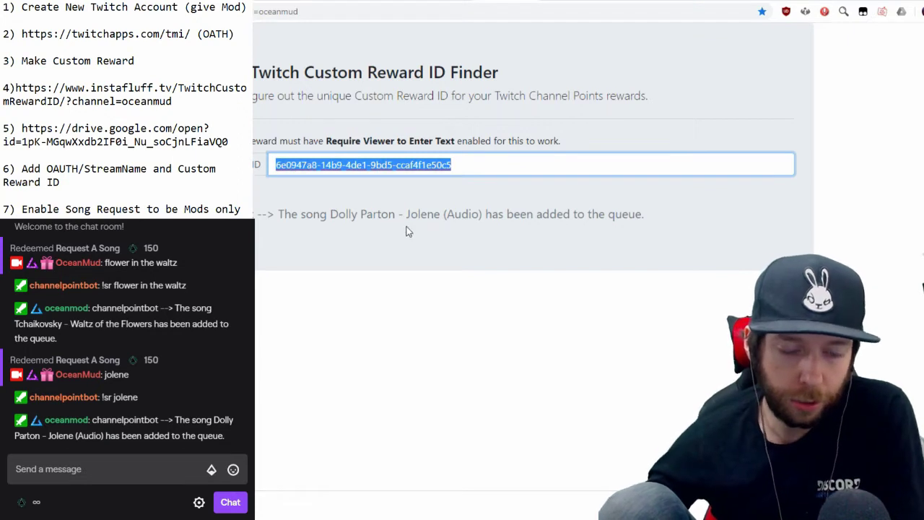
{"action": "key", "text": "alt+Tab"}
{"action": "key", "text": "alt+Tab"}
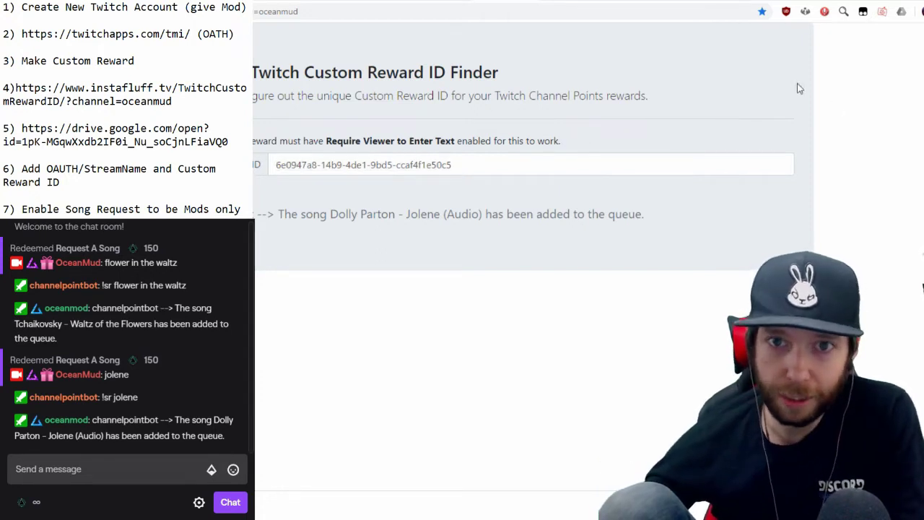
{"action": "left_click", "coordinate": [616, 3]}
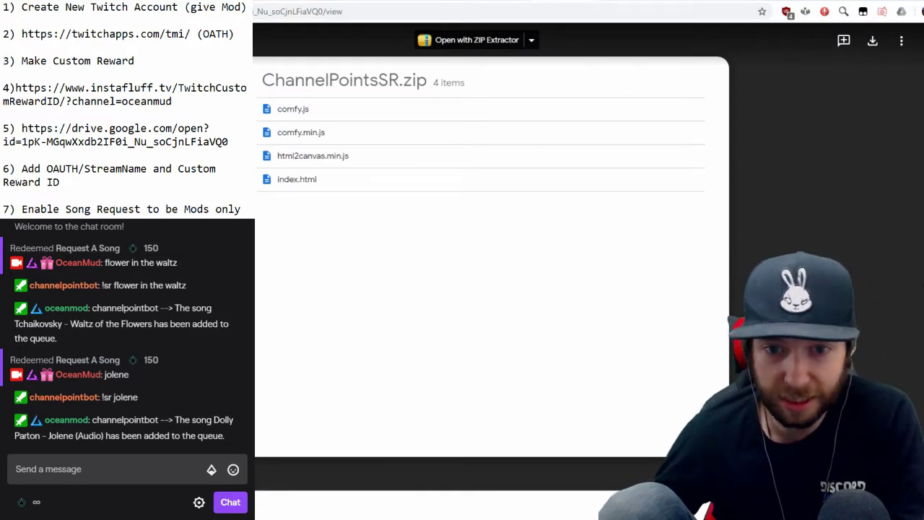
- Download ChannelPointsSR.zip from the Google Drive preview
{"action": "left_click", "coordinate": [873, 41]}
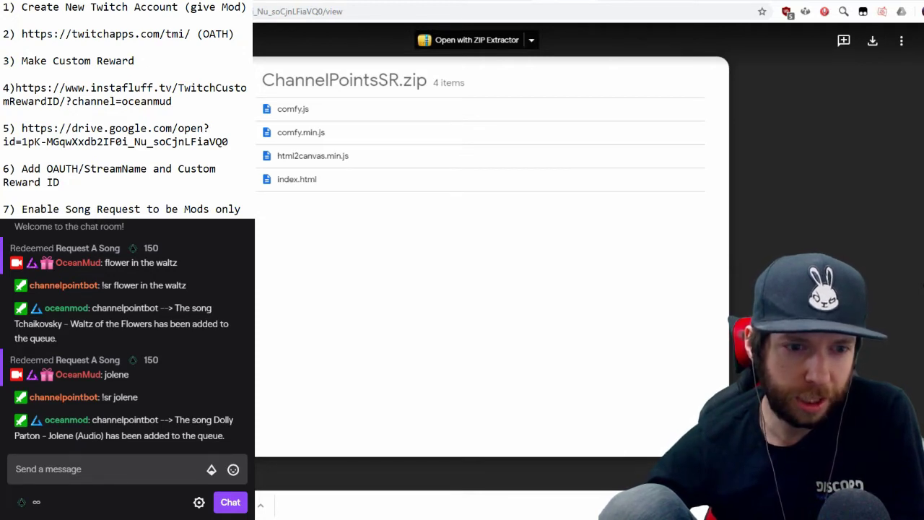
{"action": "key", "text": "alt+Tab"}
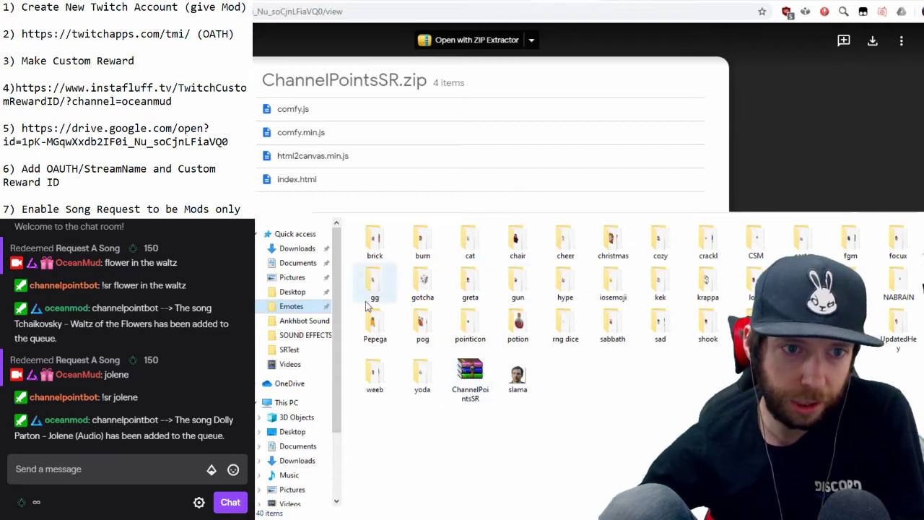
- Locate and extract the ChannelPointsSR archive in the Emotes folder
{"action": "left_click", "coordinate": [297, 247]}
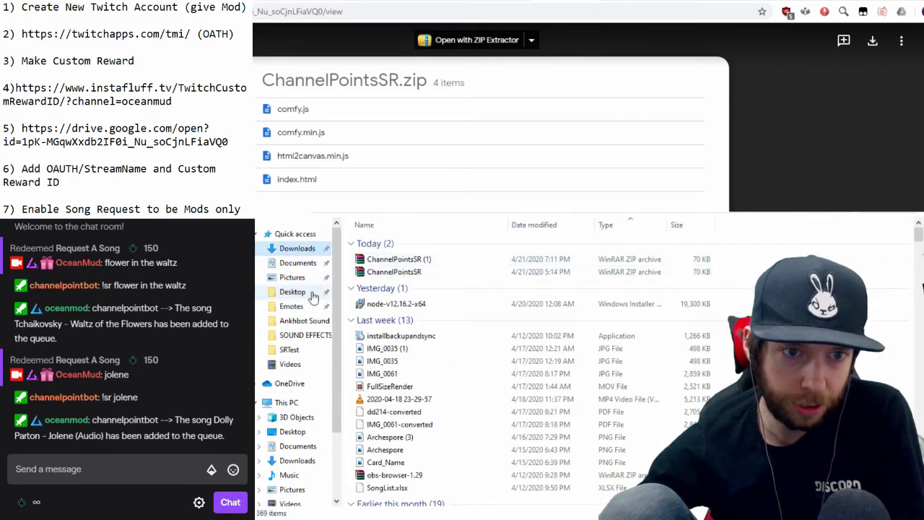
{"action": "left_click", "coordinate": [292, 307]}
{"action": "left_click", "coordinate": [471, 375]}
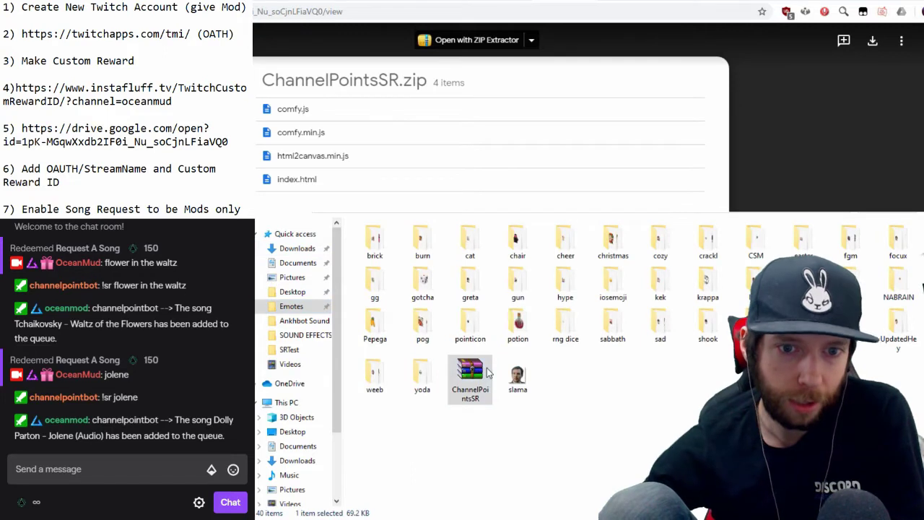
{"action": "left_click", "coordinate": [469, 437]}
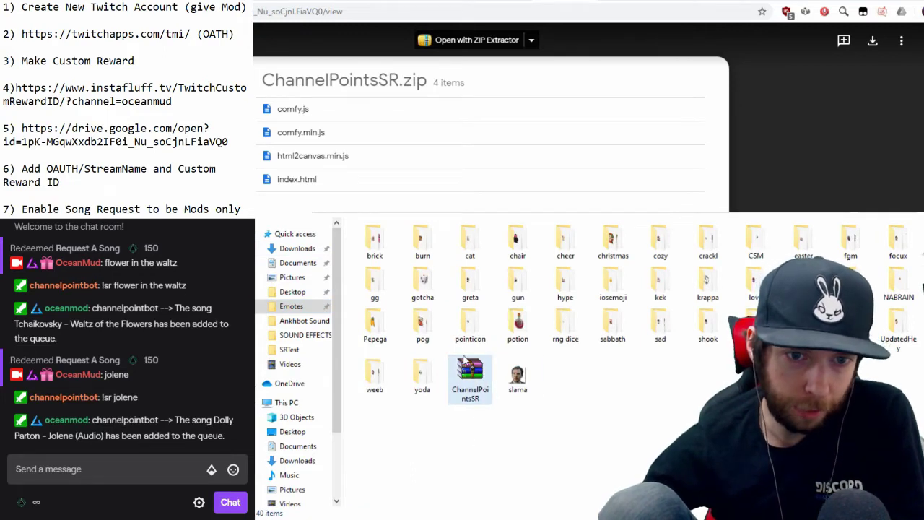
{"action": "left_click", "coordinate": [470, 364]}
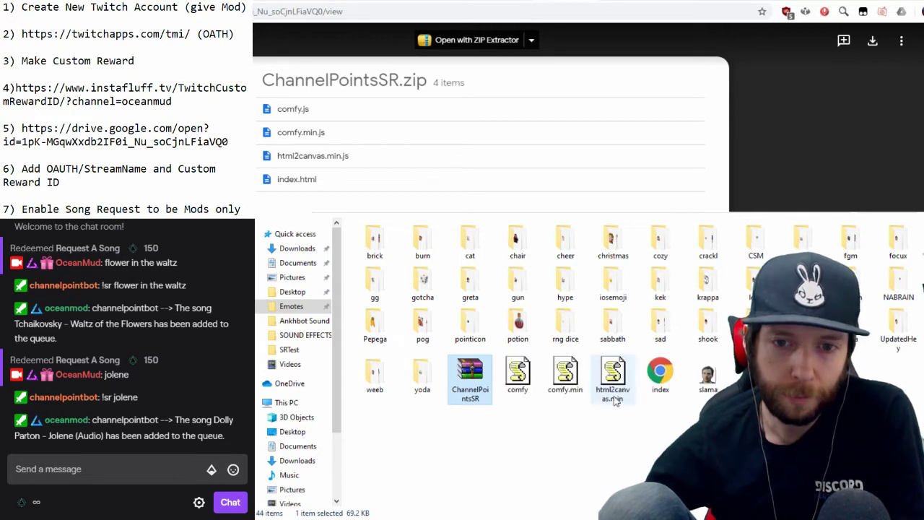
{"action": "left_click", "coordinate": [578, 422]}
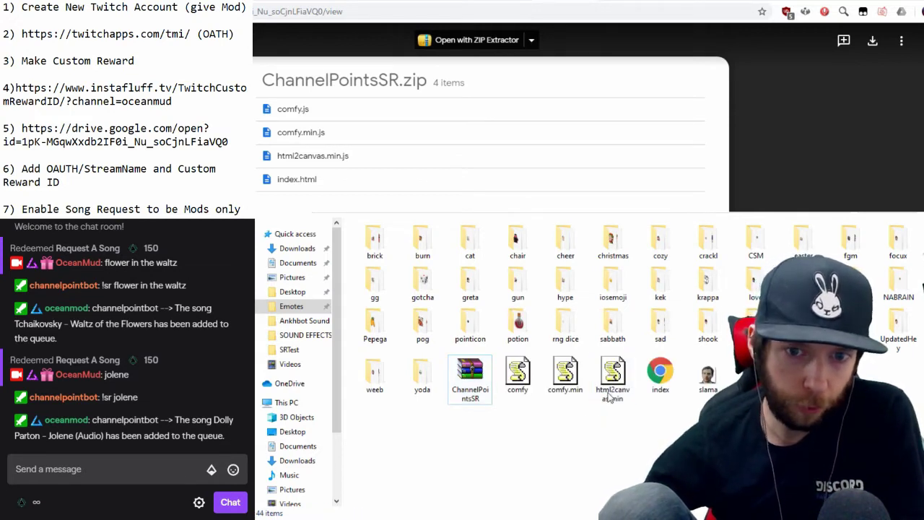
- Create a folder named SR and move the four extracted files into it
{"action": "key", "text": "ctrl+shift+n"}
{"action": "type", "text": "SR"}
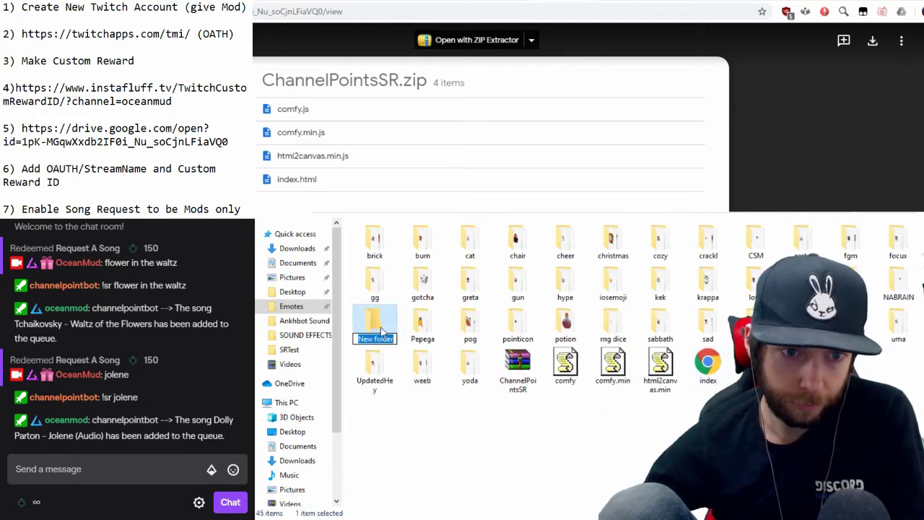
{"action": "left_click", "coordinate": [428, 415]}
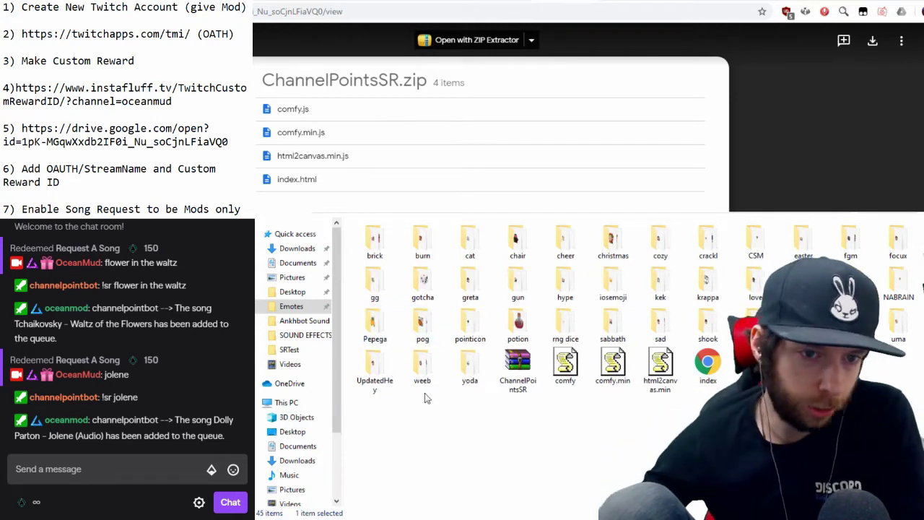
{"action": "left_click_drag", "start_coordinate": [721, 408], "coordinate": [552, 365]}
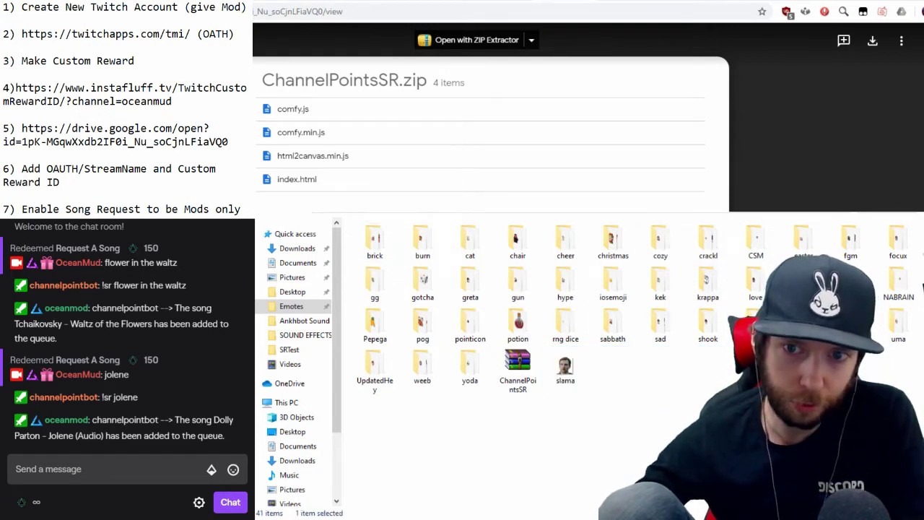
{"action": "key", "text": "alt+Tab"}
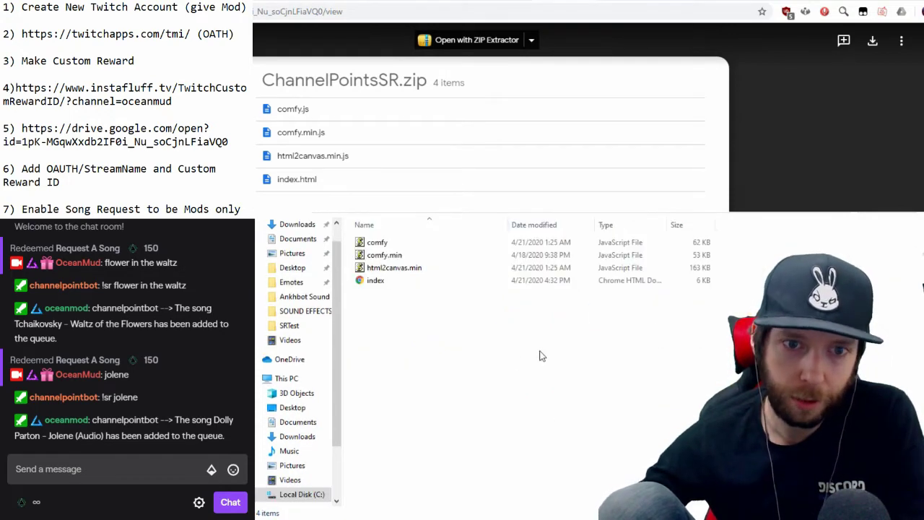
- Select the index file inside the SR folder
{"action": "left_click", "coordinate": [377, 282]}
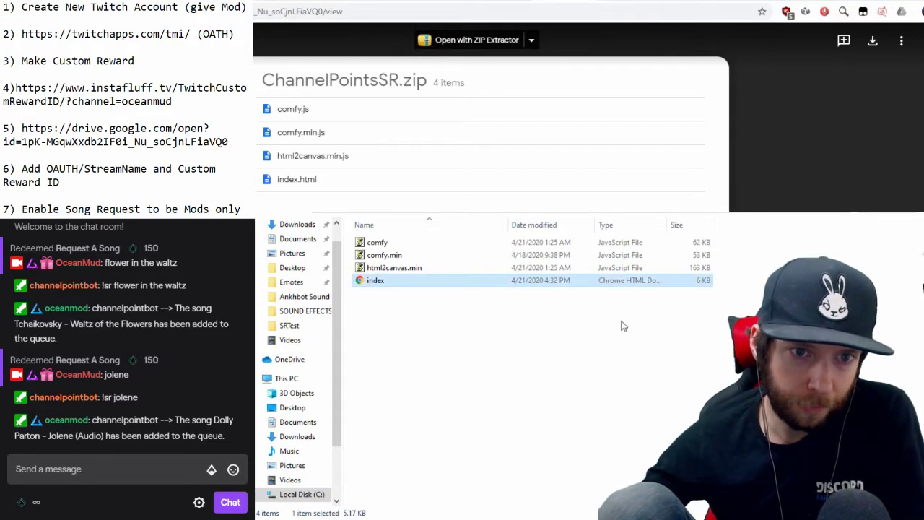
{"action": "left_click", "coordinate": [607, 392]}
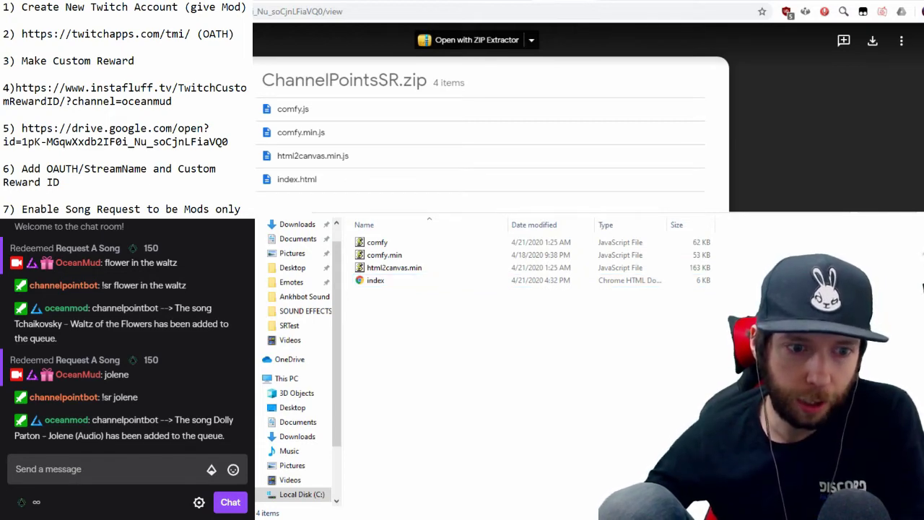
{"action": "key", "text": "alt+Tab"}
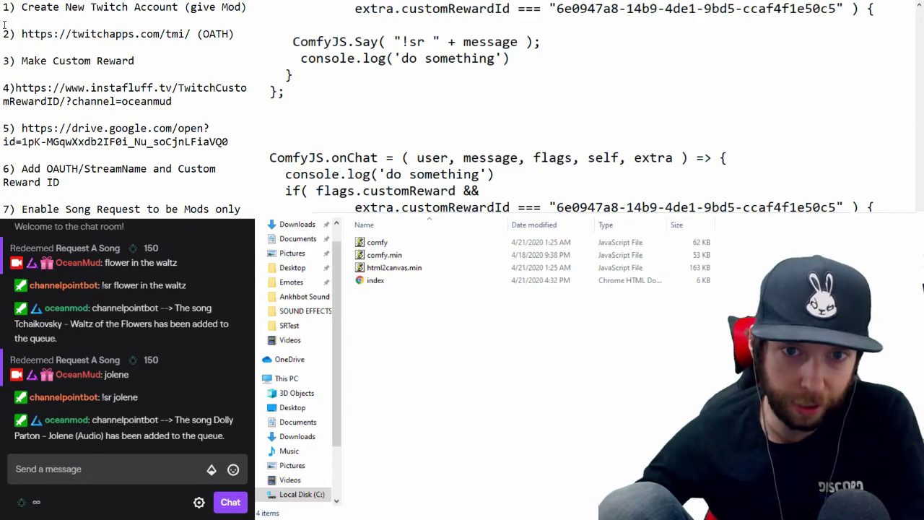
- Review the Twitch username and OAuth token placeholders at the top of index.html
{"action": "scroll", "coordinate": [473, 70], "scroll_direction": "down", "scroll_amount": 3}
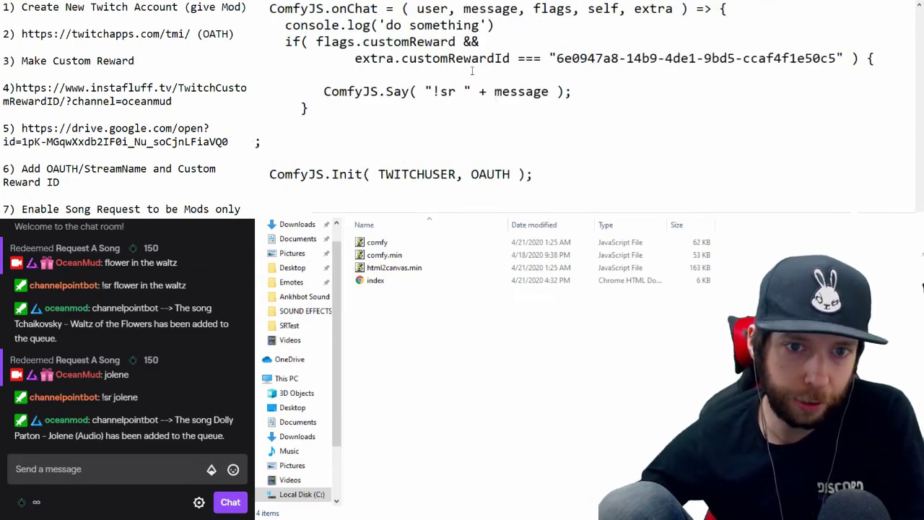
{"action": "scroll", "coordinate": [472, 70], "scroll_direction": "up", "scroll_amount": 20}
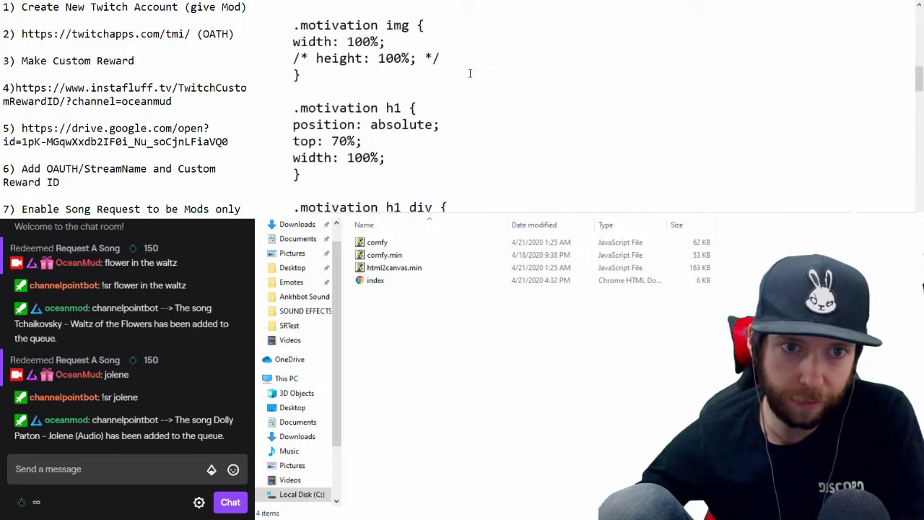
{"action": "scroll", "coordinate": [470, 73], "scroll_direction": "up", "scroll_amount": 1}
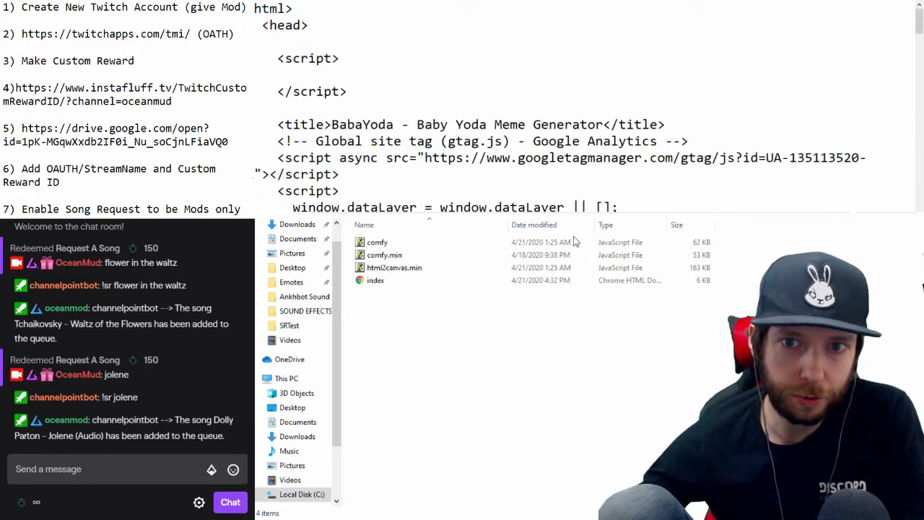
{"action": "scroll", "coordinate": [630, 113], "scroll_direction": "down", "scroll_amount": 20}
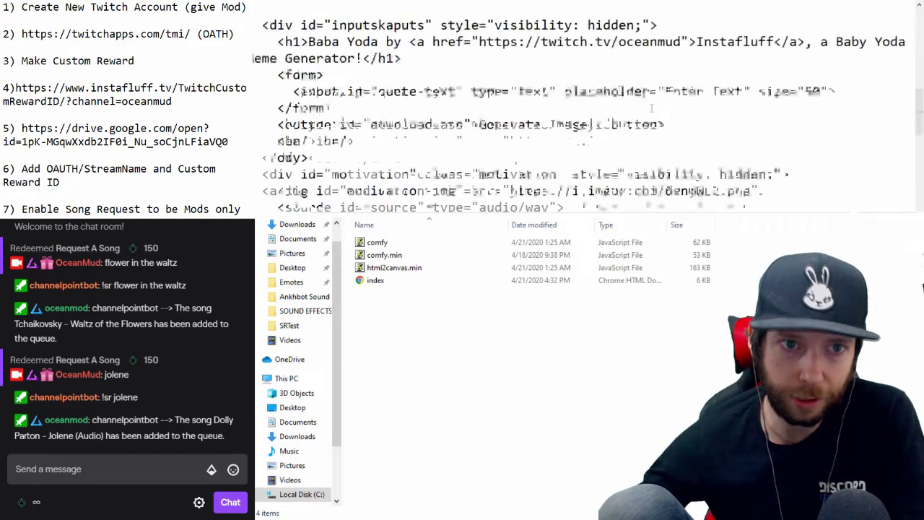
{"action": "scroll", "coordinate": [629, 113], "scroll_direction": "down", "scroll_amount": 8}
{"action": "scroll", "coordinate": [551, 139], "scroll_direction": "up", "scroll_amount": 5}
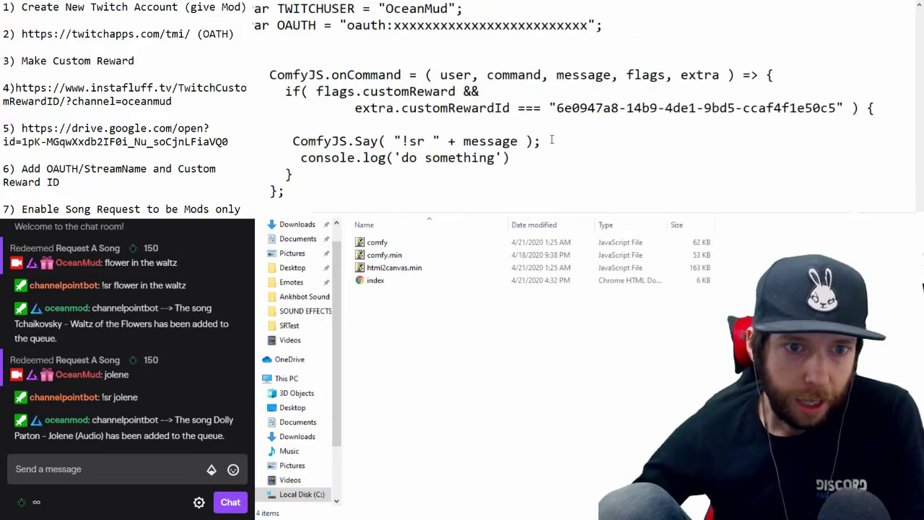
{"action": "left_click_drag", "start_coordinate": [278, 59], "coordinate": [449, 59]}
{"action": "left_click", "coordinate": [358, 57]}
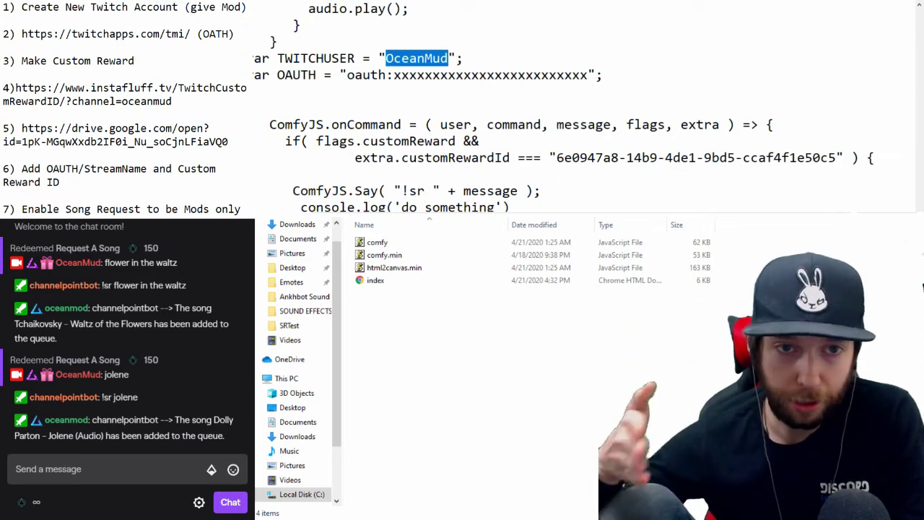
{"action": "left_click_drag", "start_coordinate": [393, 75], "coordinate": [586, 75]}
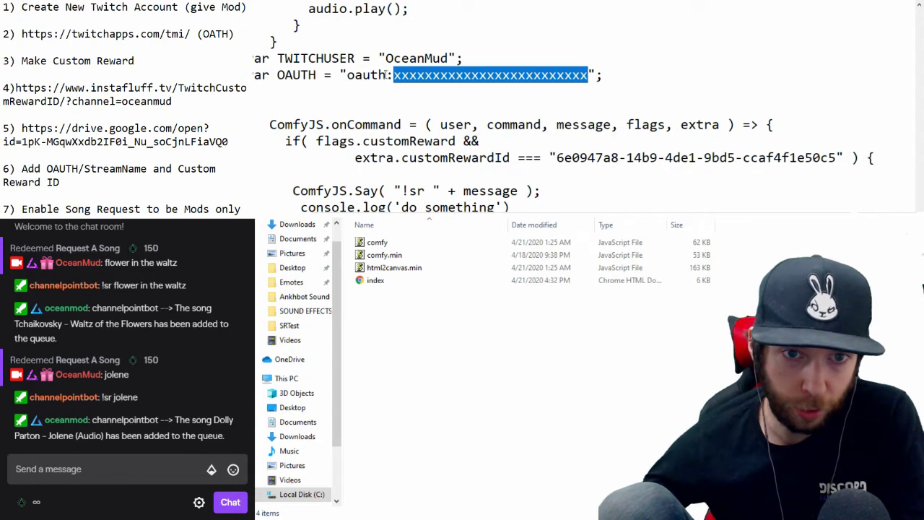
- Check the custom reward ID in the onCommand and onChat reward checks
{"action": "scroll", "coordinate": [422, 78], "scroll_direction": "down", "scroll_amount": 1}
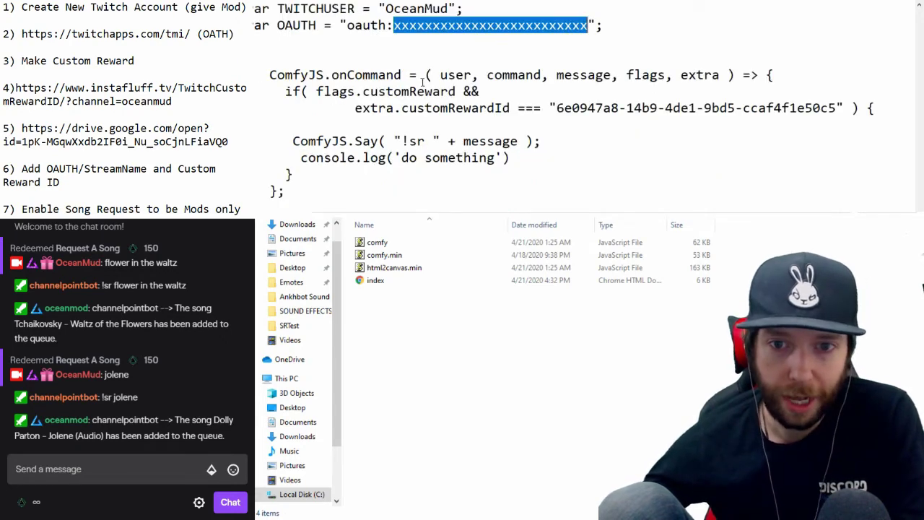
{"action": "left_click_drag", "start_coordinate": [557, 108], "coordinate": [575, 108]}
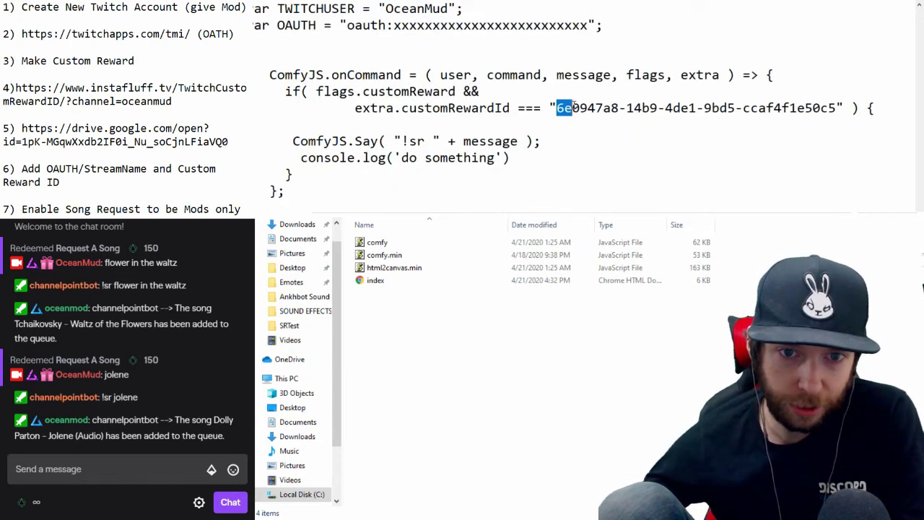
{"action": "left_click_drag", "start_coordinate": [350, 107], "coordinate": [494, 107]}
{"action": "left_click", "coordinate": [509, 107]}
{"action": "left_click_drag", "start_coordinate": [564, 108], "coordinate": [836, 108]}
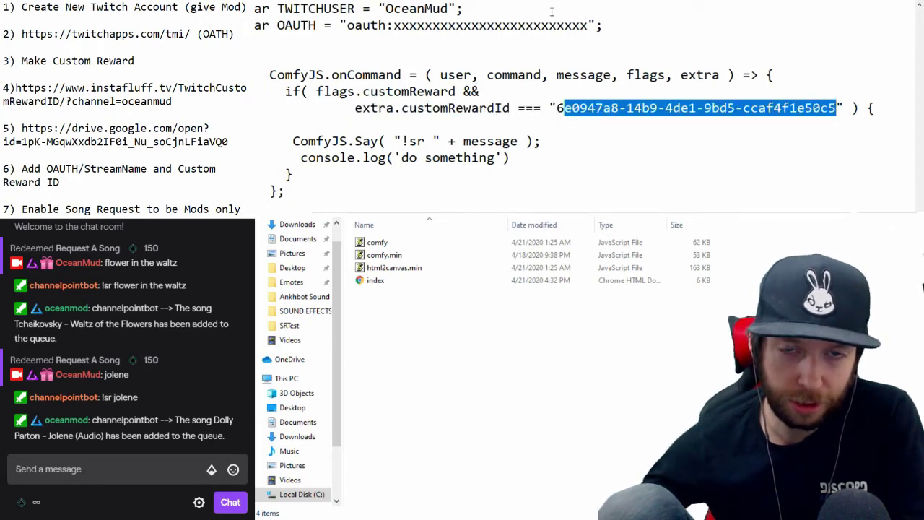
{"action": "left_click", "coordinate": [696, 147]}
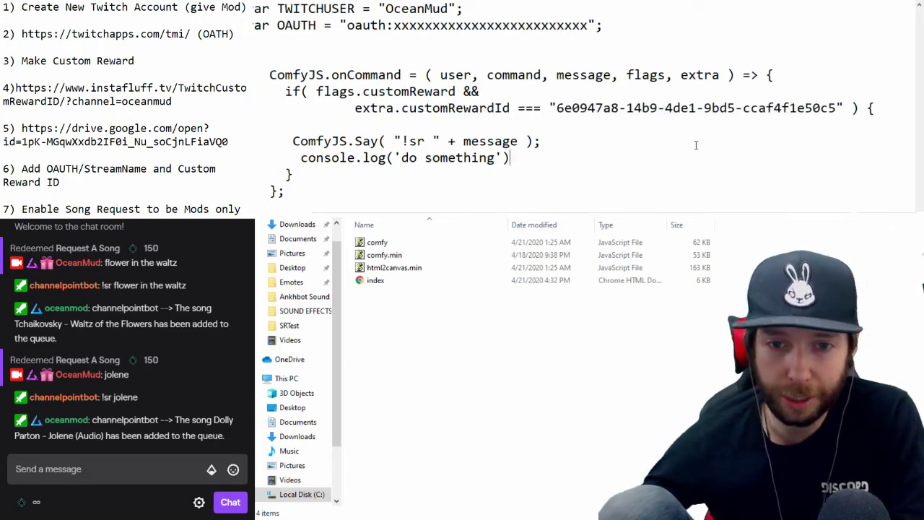
{"action": "scroll", "coordinate": [561, 121], "scroll_direction": "down", "scroll_amount": 3}
{"action": "left_click_drag", "start_coordinate": [558, 158], "coordinate": [829, 158]}
{"action": "left_click", "coordinate": [829, 157]}
- Recheck the username and OAuth token strings before the ComfyJS.Init call
{"action": "scroll", "coordinate": [829, 157], "scroll_direction": "up", "scroll_amount": 5}
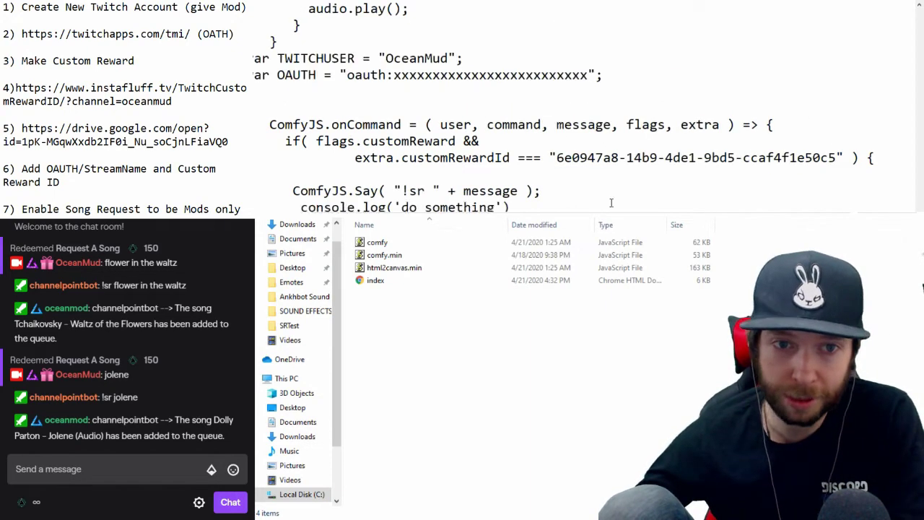
{"action": "left_click_drag", "start_coordinate": [384, 107], "coordinate": [465, 108]}
{"action": "left_click", "coordinate": [465, 107]}
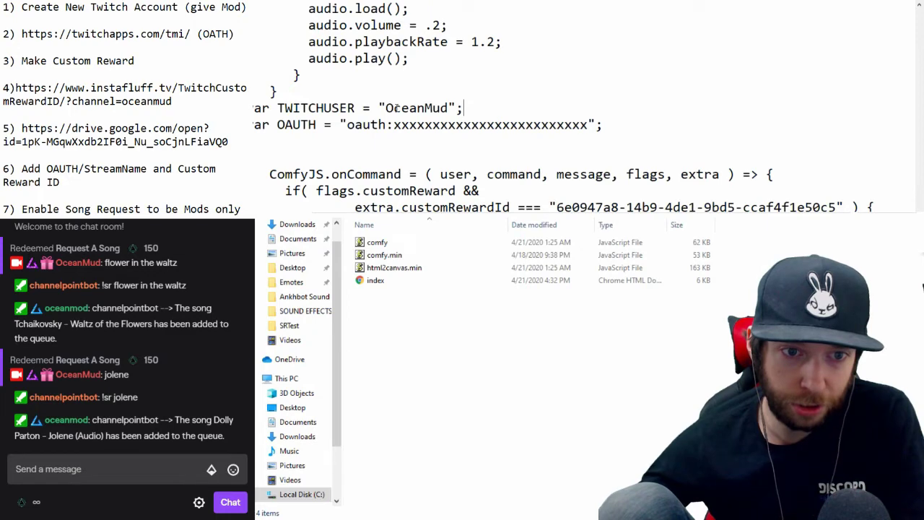
{"action": "left_click_drag", "start_coordinate": [346, 124], "coordinate": [588, 125]}
{"action": "scroll", "coordinate": [588, 125], "scroll_direction": "down", "scroll_amount": 5}
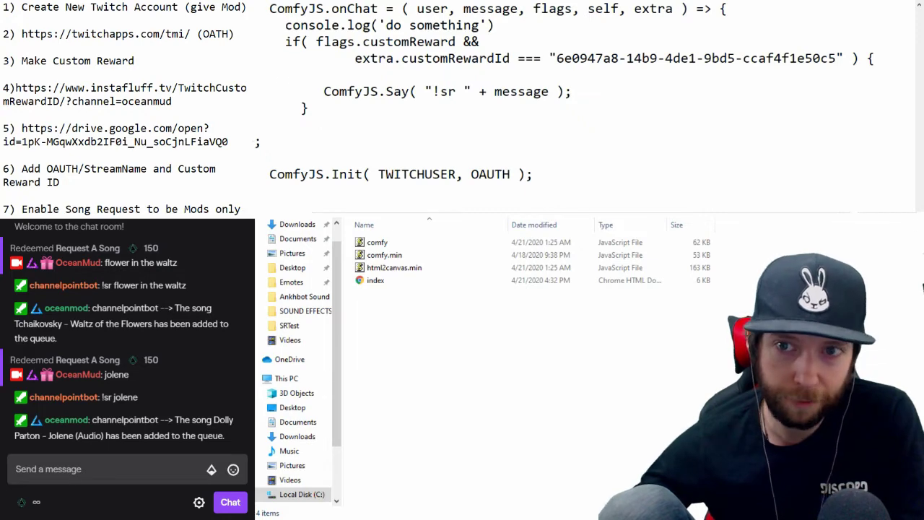
{"action": "key", "text": "alt+Tab"}
{"action": "key", "text": "alt+Tab"}
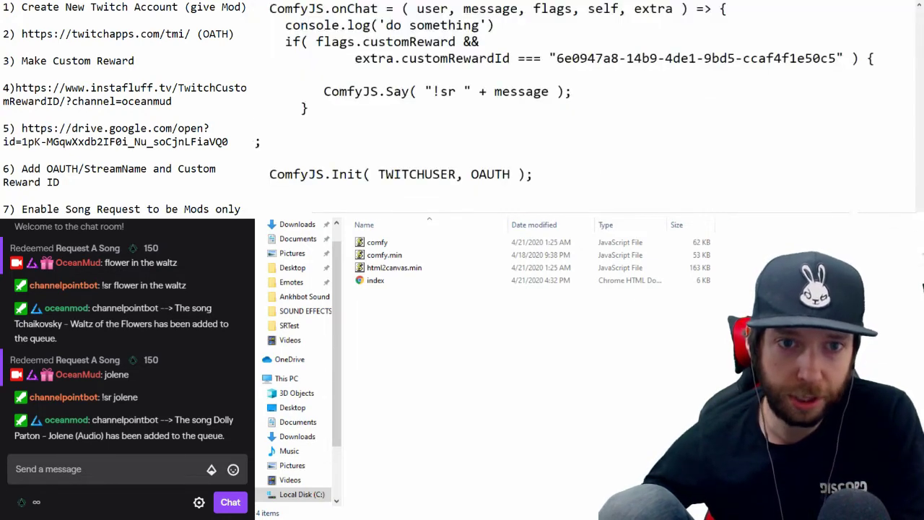
{"action": "key", "text": "alt+Tab"}
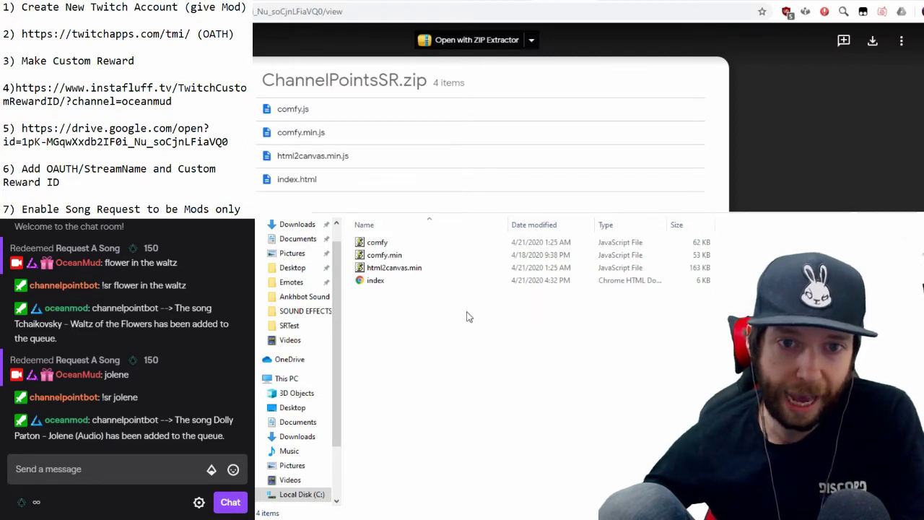
- Open index.html in Chrome and confirm the console's irc-ws.chat.twitch.tv:443 connection line
{"action": "left_click", "coordinate": [380, 285]}
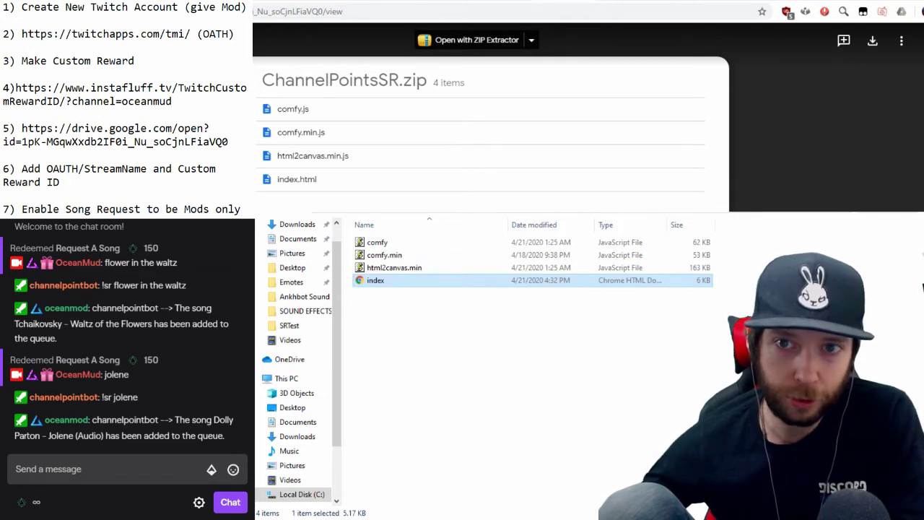
{"action": "key", "text": "Return"}
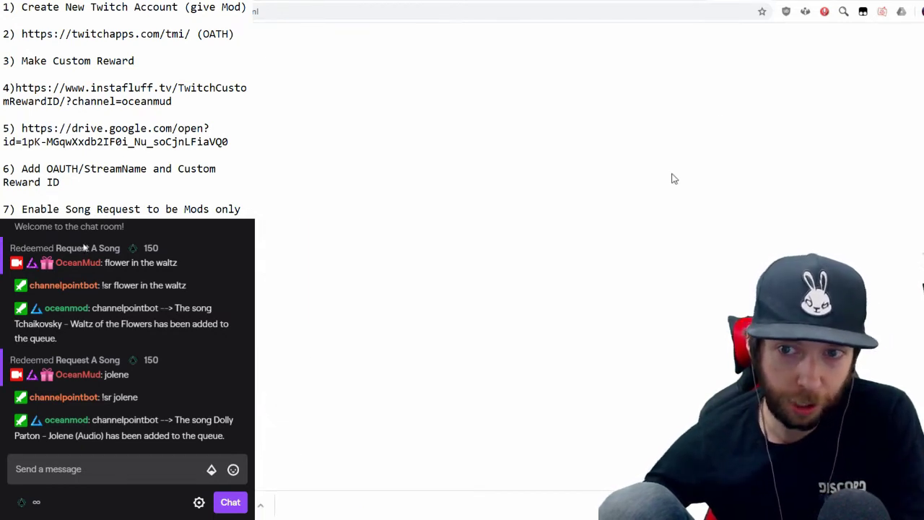
{"action": "key", "text": "ctrl+shift+i"}
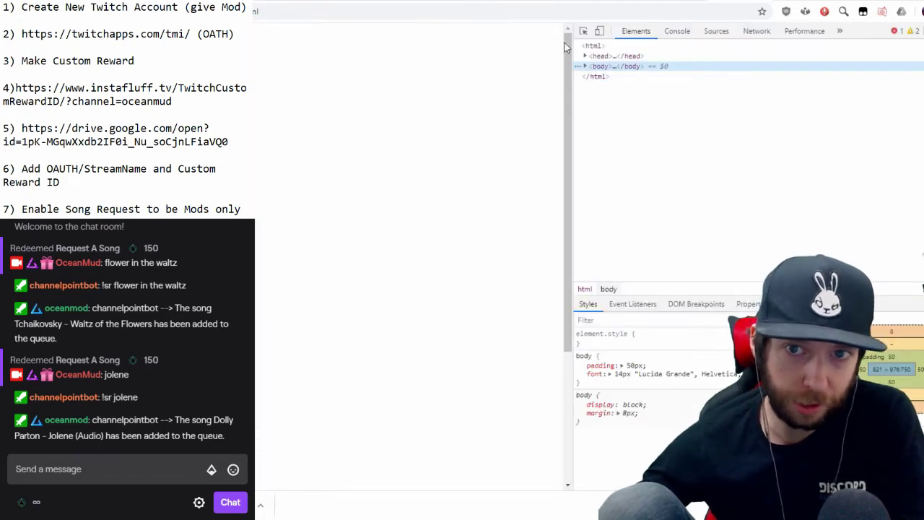
{"action": "left_click", "coordinate": [678, 31]}
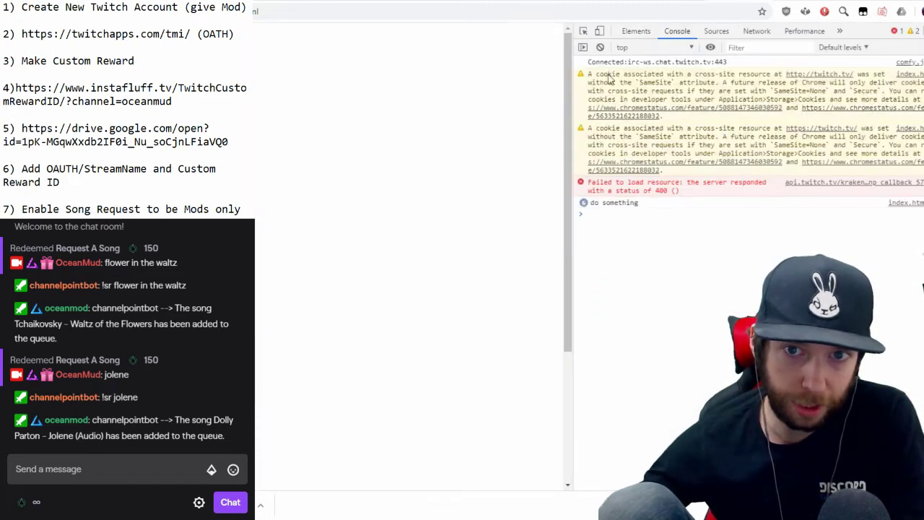
{"action": "left_click_drag", "start_coordinate": [588, 63], "coordinate": [744, 67]}
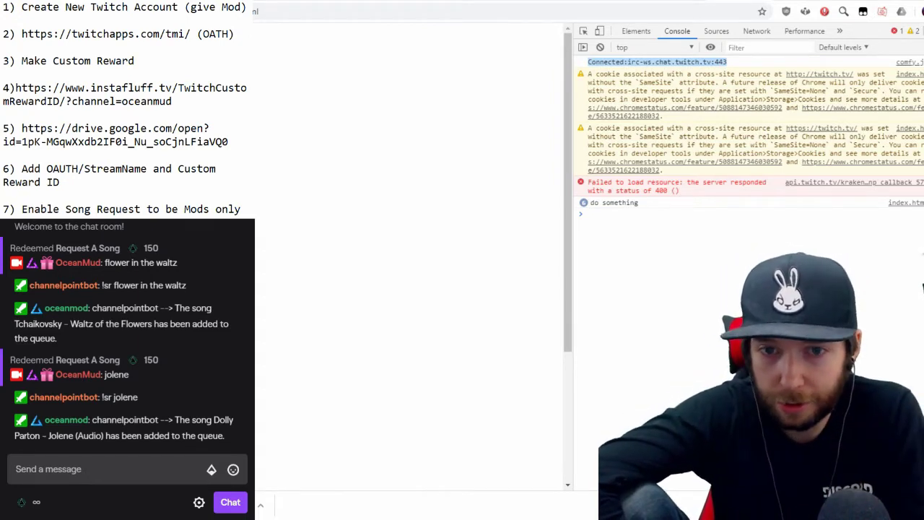
{"action": "left_click", "coordinate": [648, 211]}
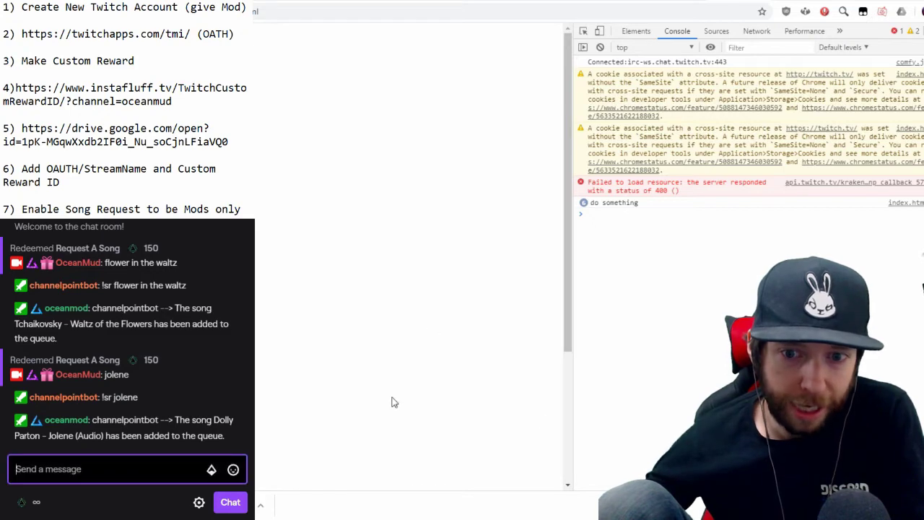
- Redeem Request A Song with 'my name is human' so the bot posts !sr
{"action": "left_click", "coordinate": [21, 502]}
{"action": "left_click", "coordinate": [192, 333]}
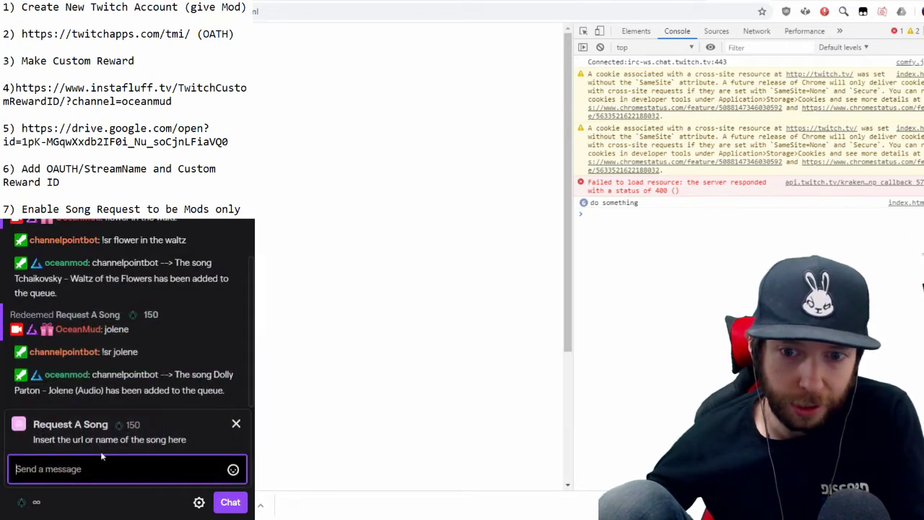
{"action": "type", "text": "my"}
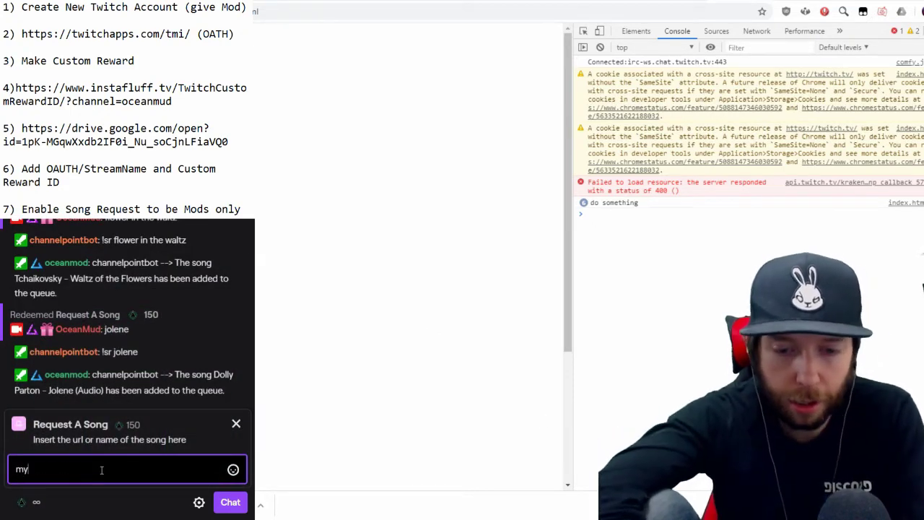
{"action": "type", "text": " name is human"}
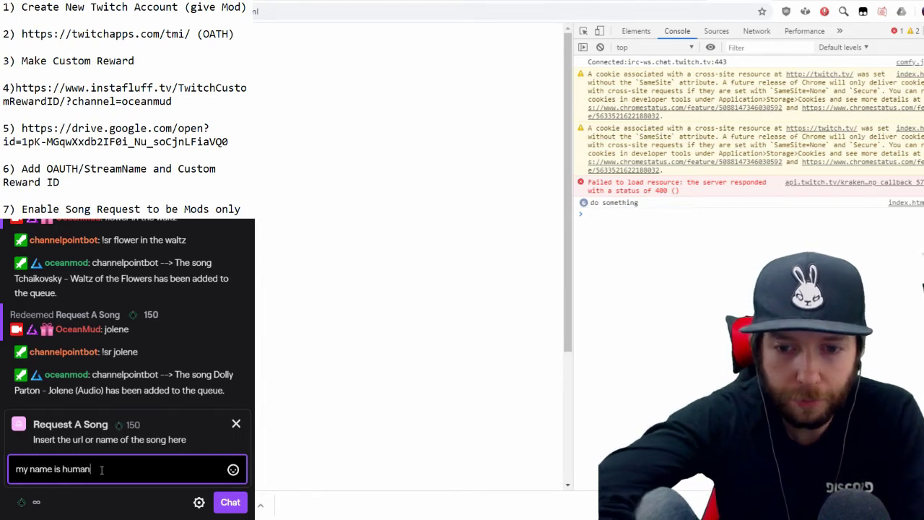
{"action": "key", "text": "Return"}
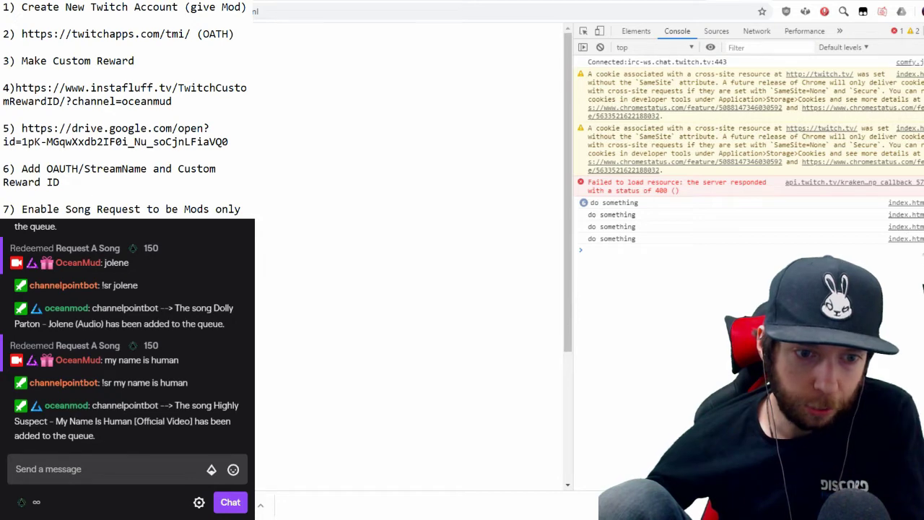
{"action": "key", "text": "alt+Tab"}
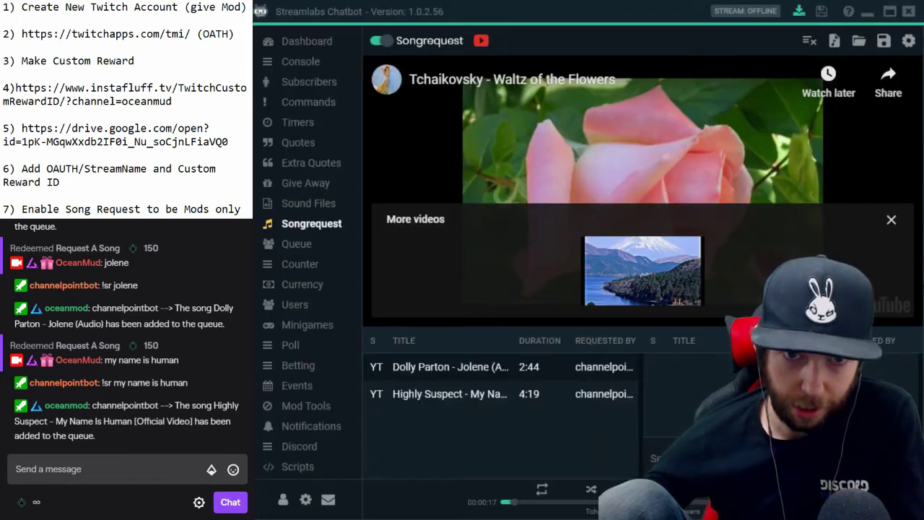
- Check moderator-only song requests and channelpointbot's editor rank, then return to the song queue
{"action": "left_click", "coordinate": [907, 41]}
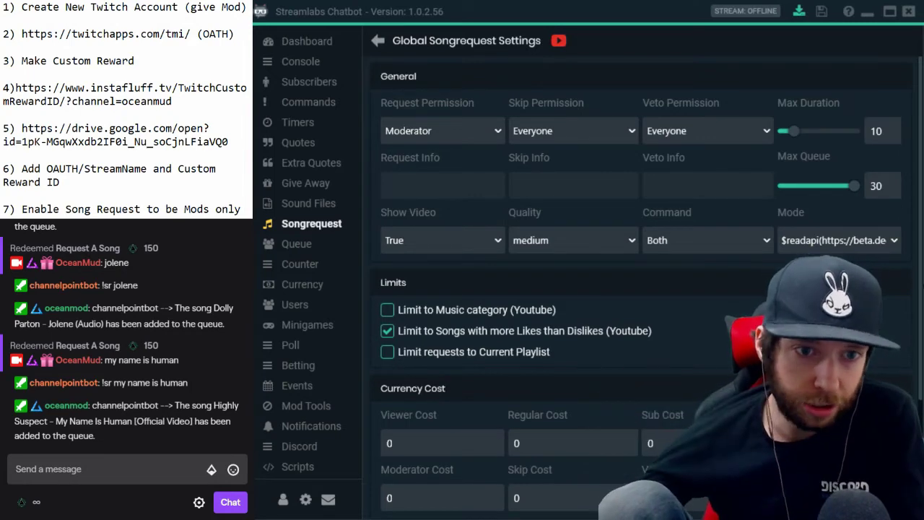
{"action": "left_click", "coordinate": [310, 304]}
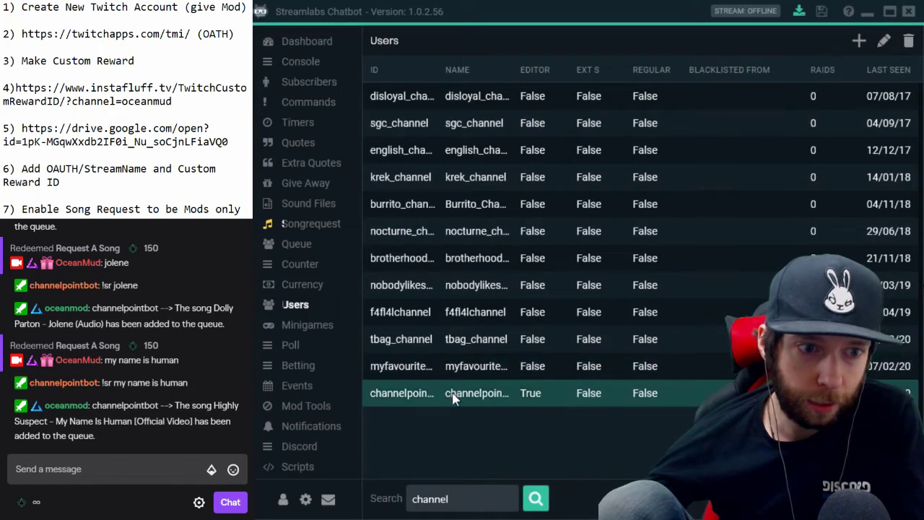
{"action": "double_click", "coordinate": [483, 397]}
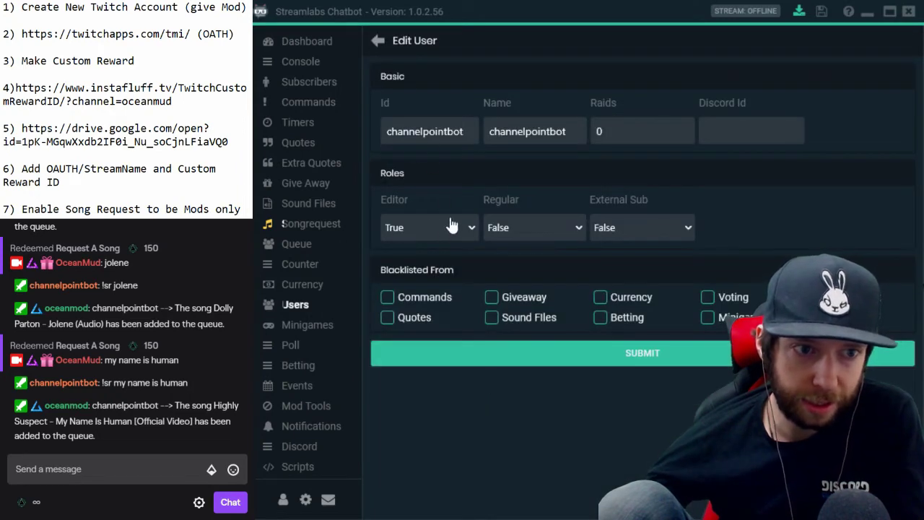
{"action": "left_click", "coordinate": [314, 224]}
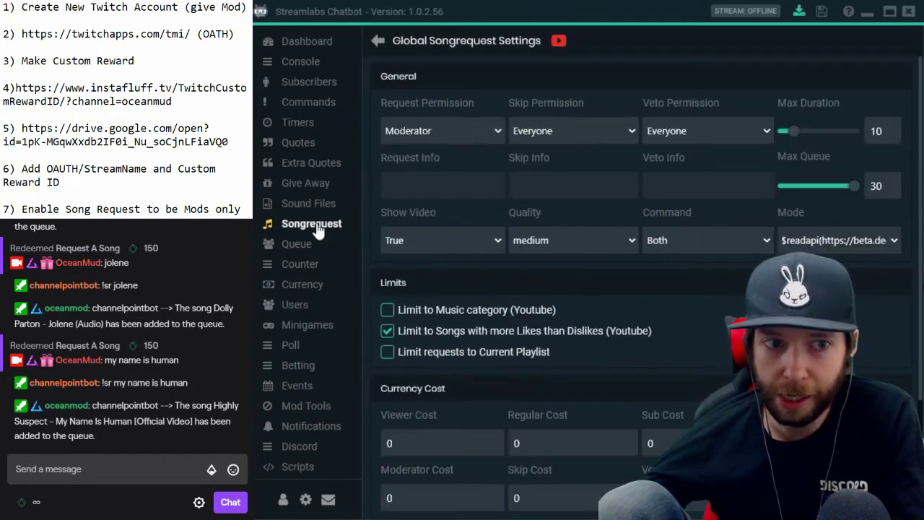
{"action": "left_click", "coordinate": [378, 41]}
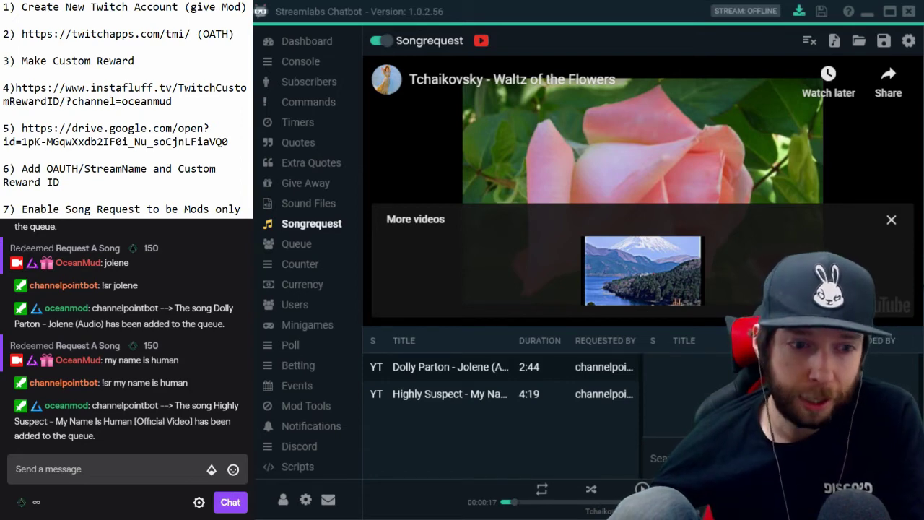
{"action": "key", "text": "alt+Tab"}
{"action": "key", "text": "alt+Tab"}
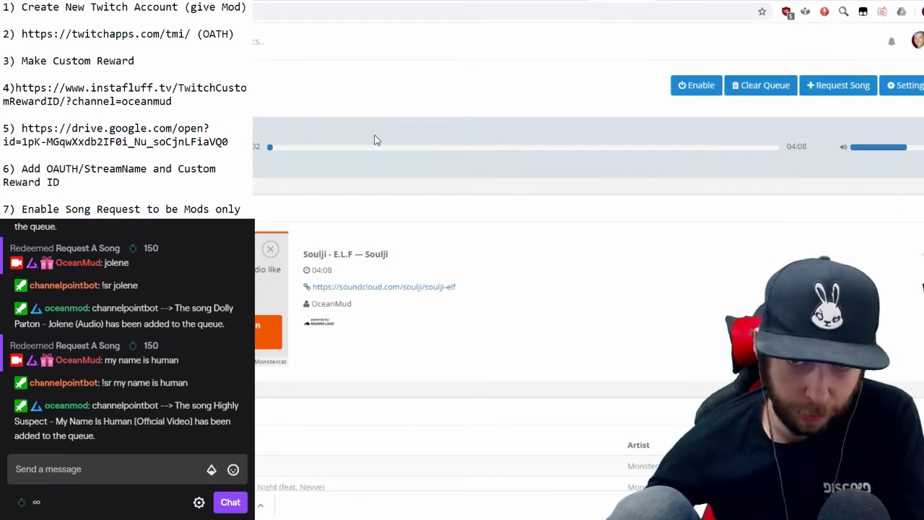
- Save Nightbot's song request settings with Userlevel left at Moderator, then go to Moobot
{"action": "left_click", "coordinate": [907, 85]}
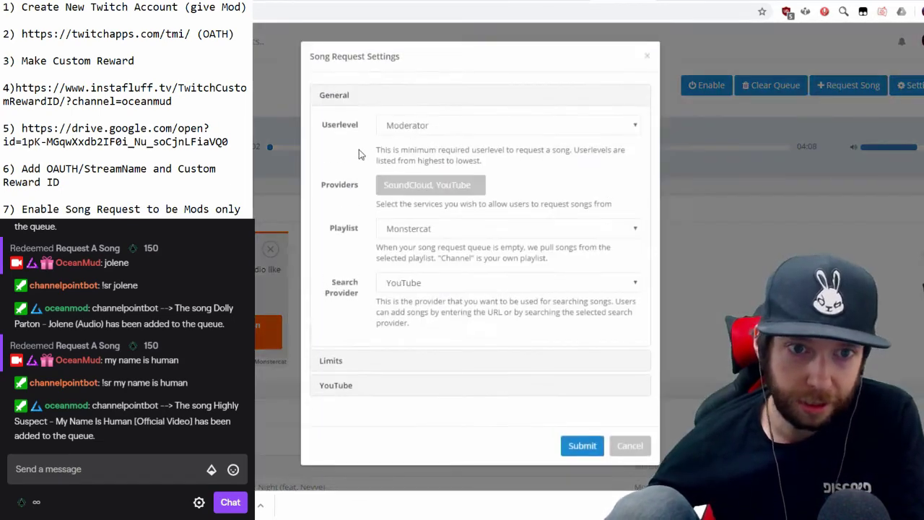
{"action": "left_click", "coordinate": [598, 445]}
{"action": "left_click", "coordinate": [776, 4]}
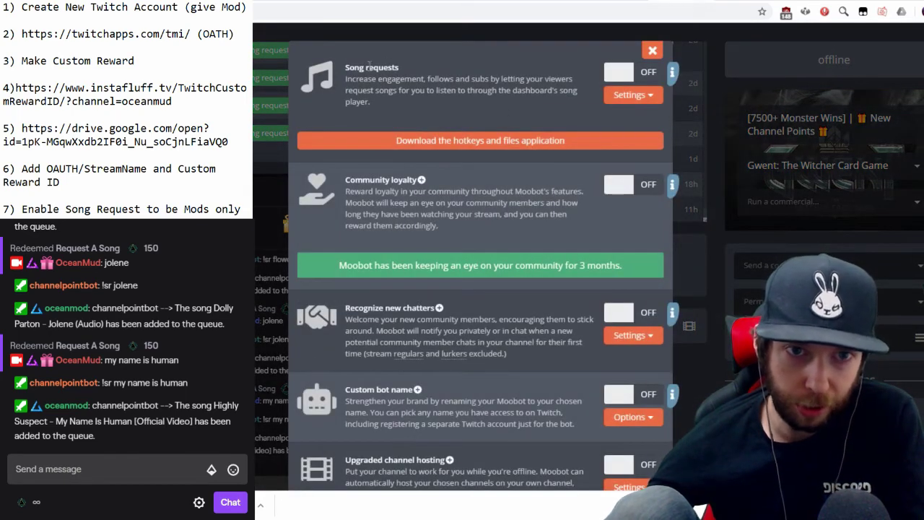
- Leave Moobot's song request User filtering at Twitch chat moderators only, then redeem Burza
{"action": "left_click", "coordinate": [642, 95]}
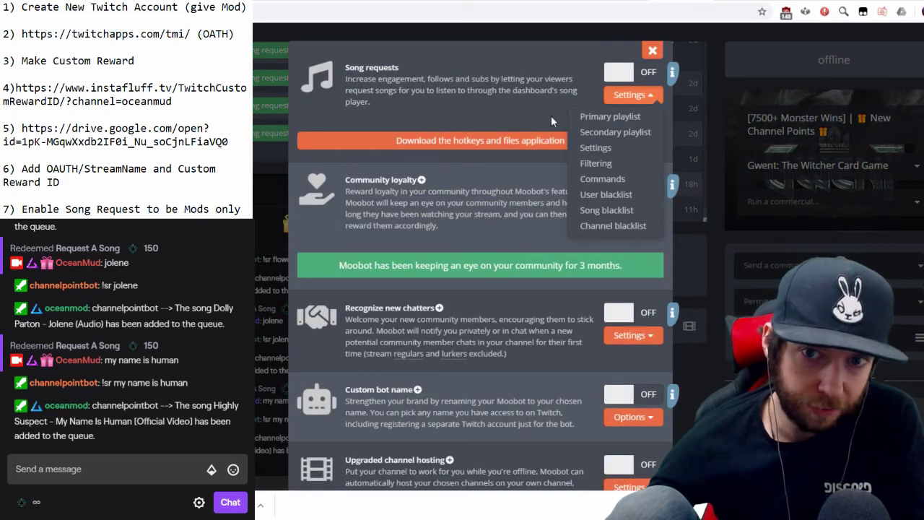
{"action": "left_click", "coordinate": [596, 163]}
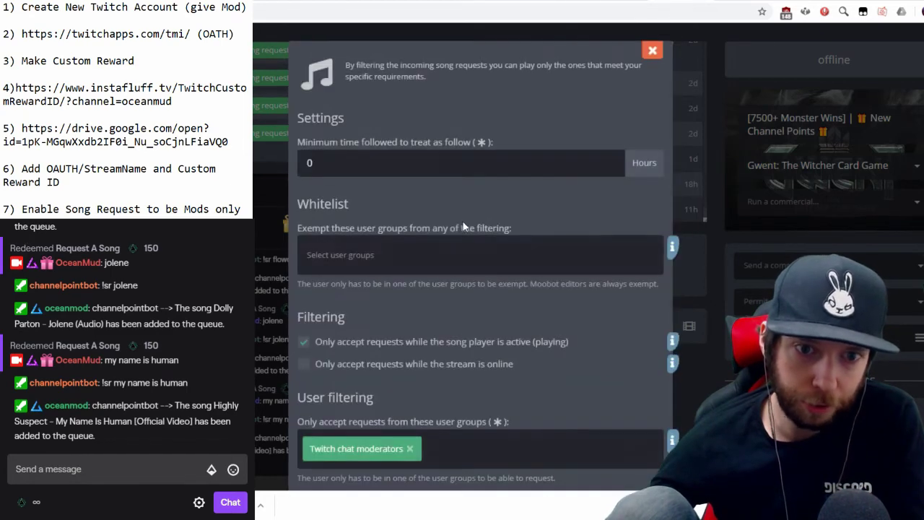
{"action": "scroll", "coordinate": [448, 227], "scroll_direction": "down", "scroll_amount": 3}
{"action": "scroll", "coordinate": [438, 232], "scroll_direction": "down", "scroll_amount": 1}
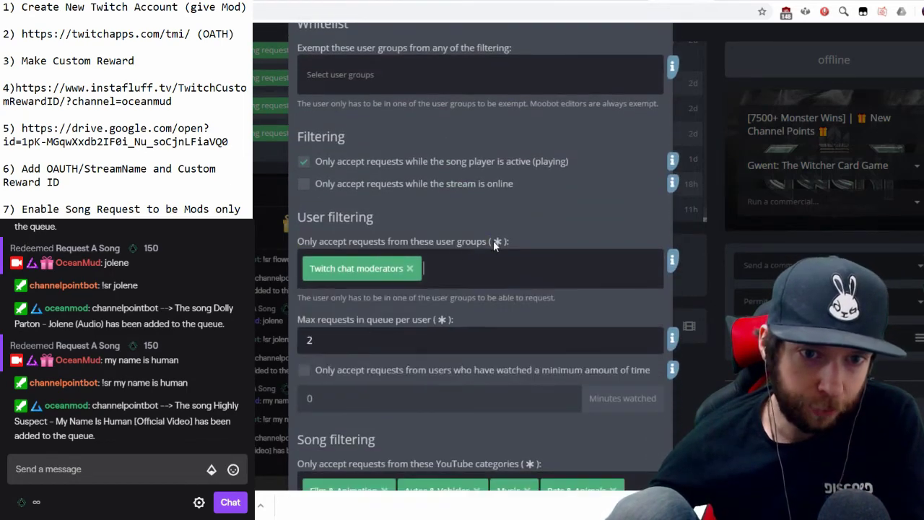
{"action": "left_click", "coordinate": [346, 277]}
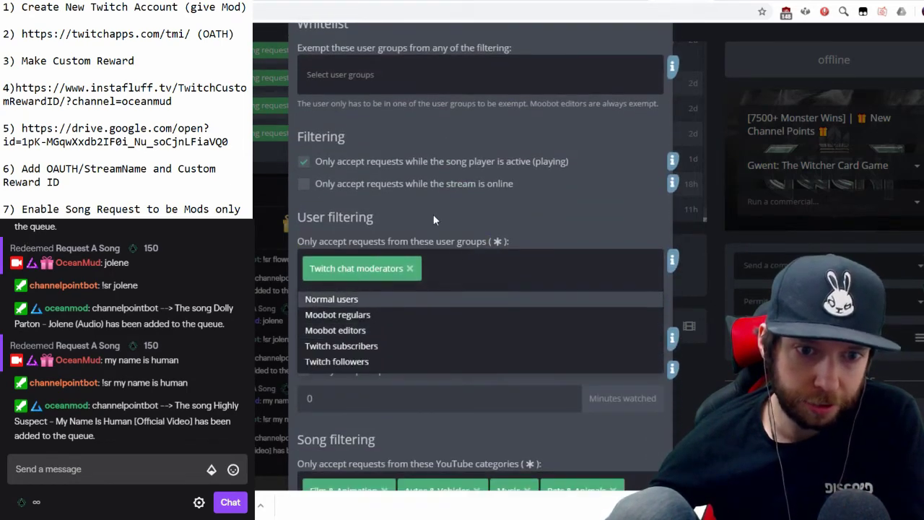
{"action": "left_click", "coordinate": [487, 272]}
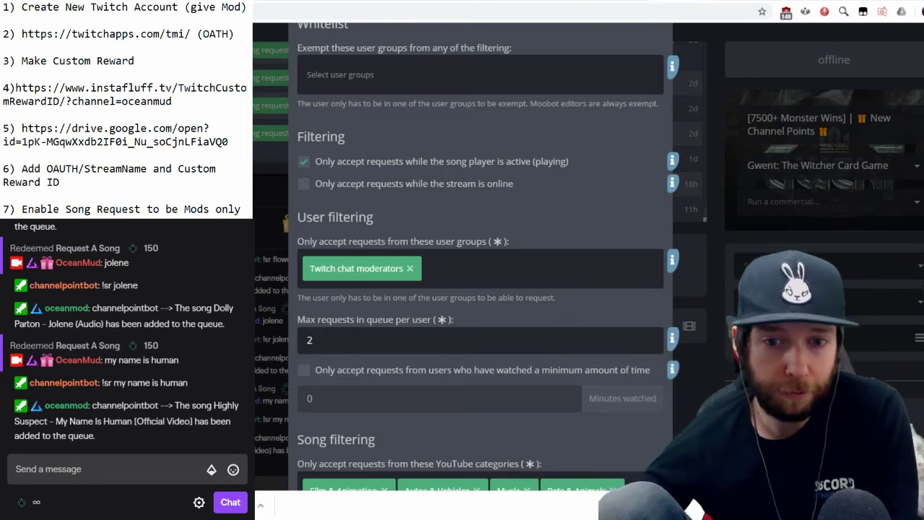
{"action": "left_click", "coordinate": [29, 471]}
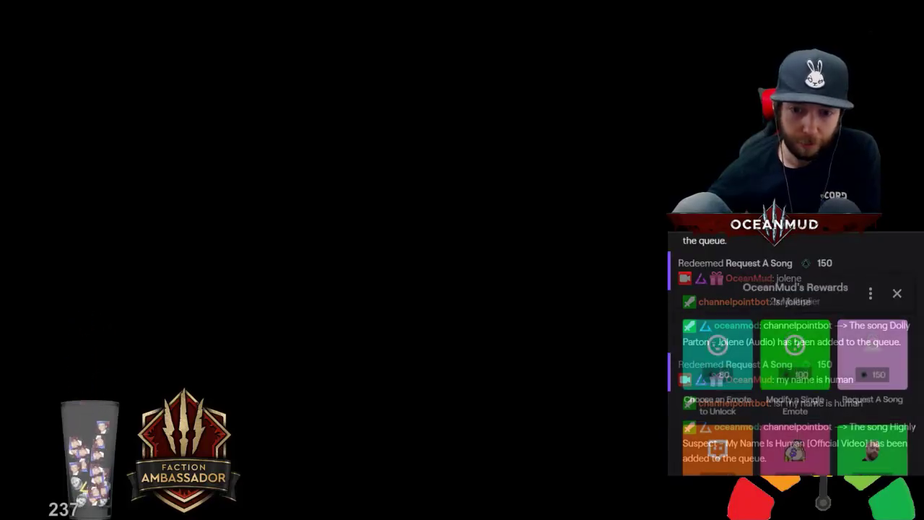
{"action": "left_click", "coordinate": [860, 453]}
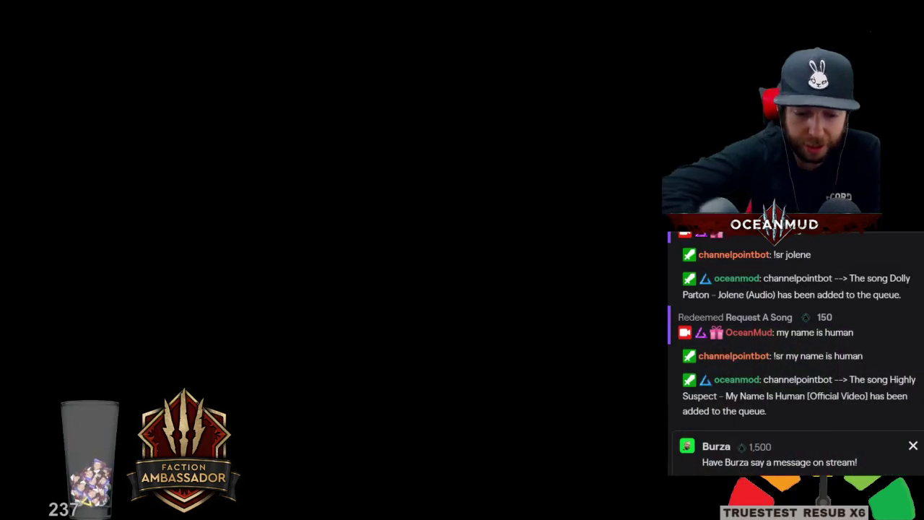